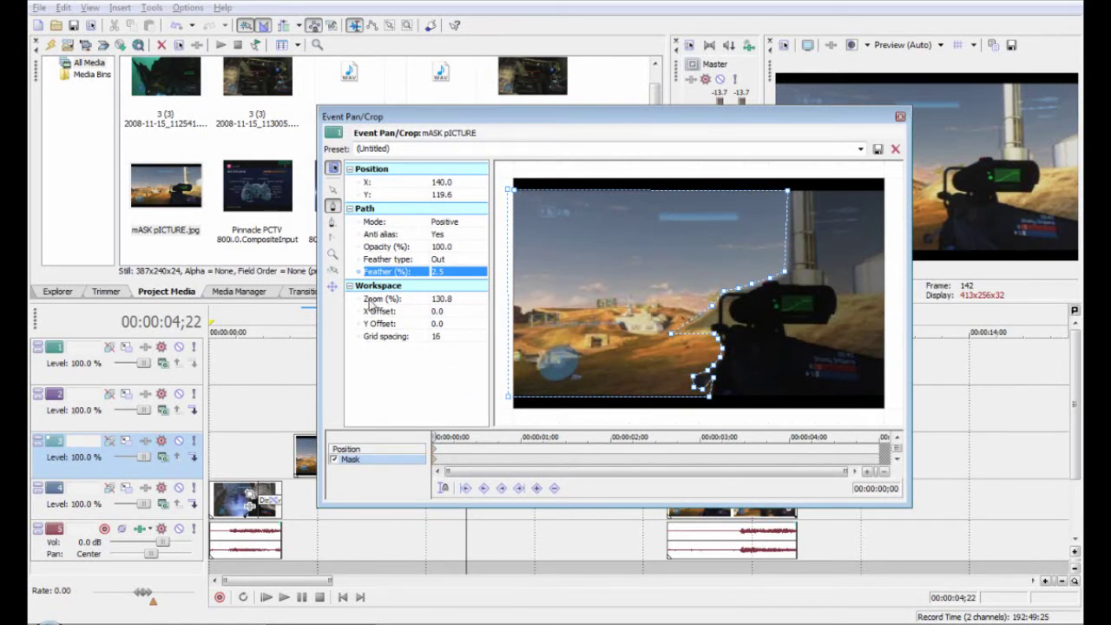
- Set the mask's Feather (%) to 2.5 in Event Pan/Crop
{"action": "left_click", "coordinate": [477, 276]}
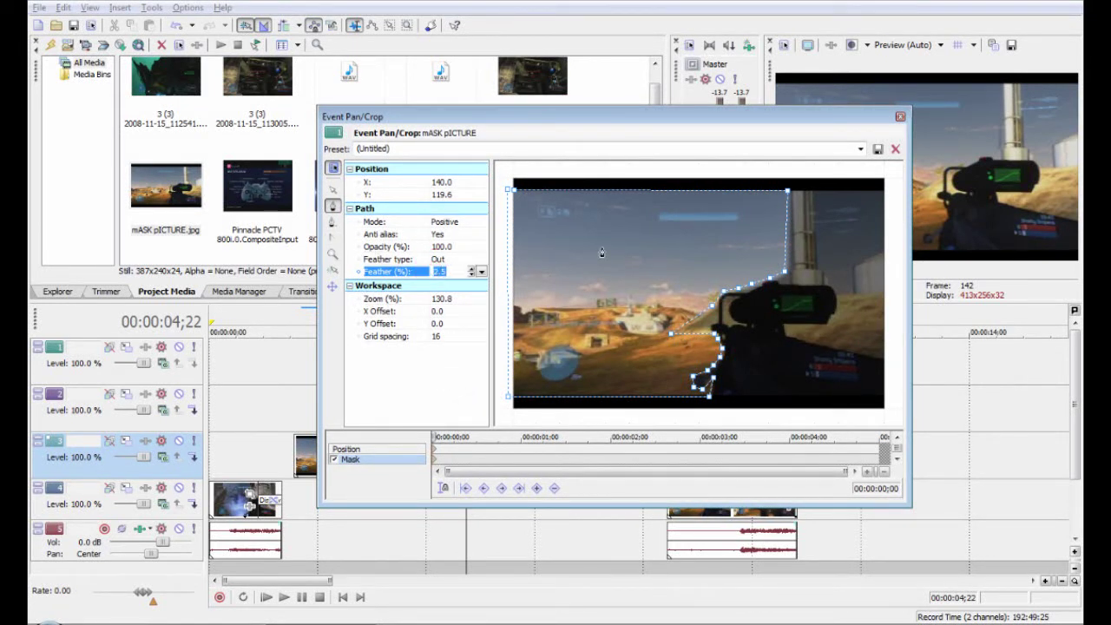
{"action": "left_click", "coordinate": [785, 273]}
{"action": "left_click", "coordinate": [520, 314]}
{"action": "left_click", "coordinate": [428, 395]}
{"action": "left_click", "coordinate": [332, 189]}
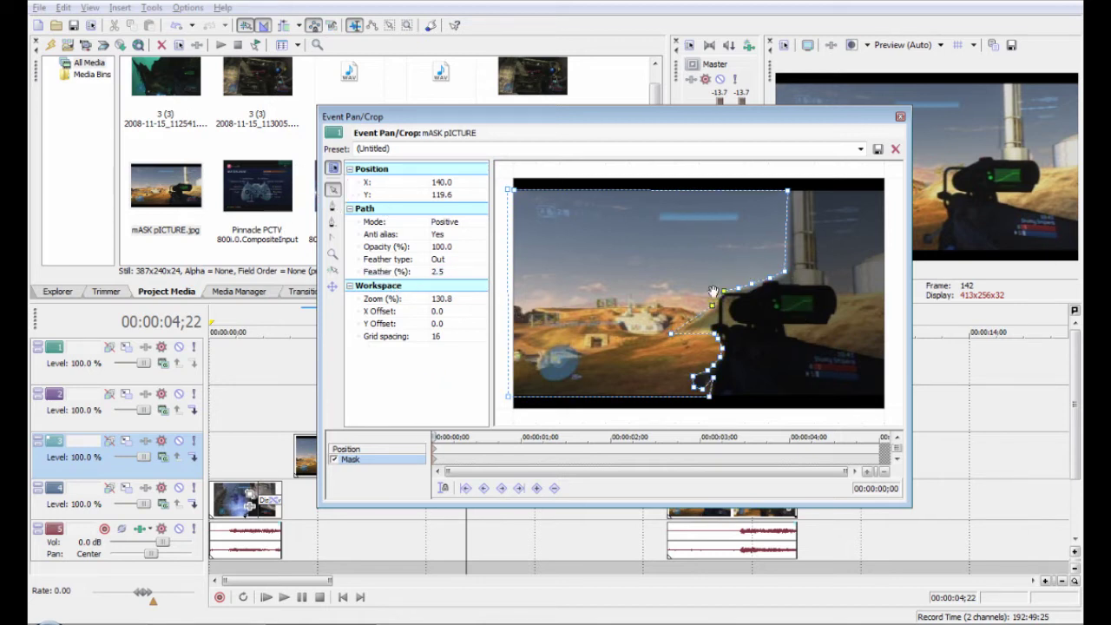
{"action": "left_click", "coordinate": [705, 245]}
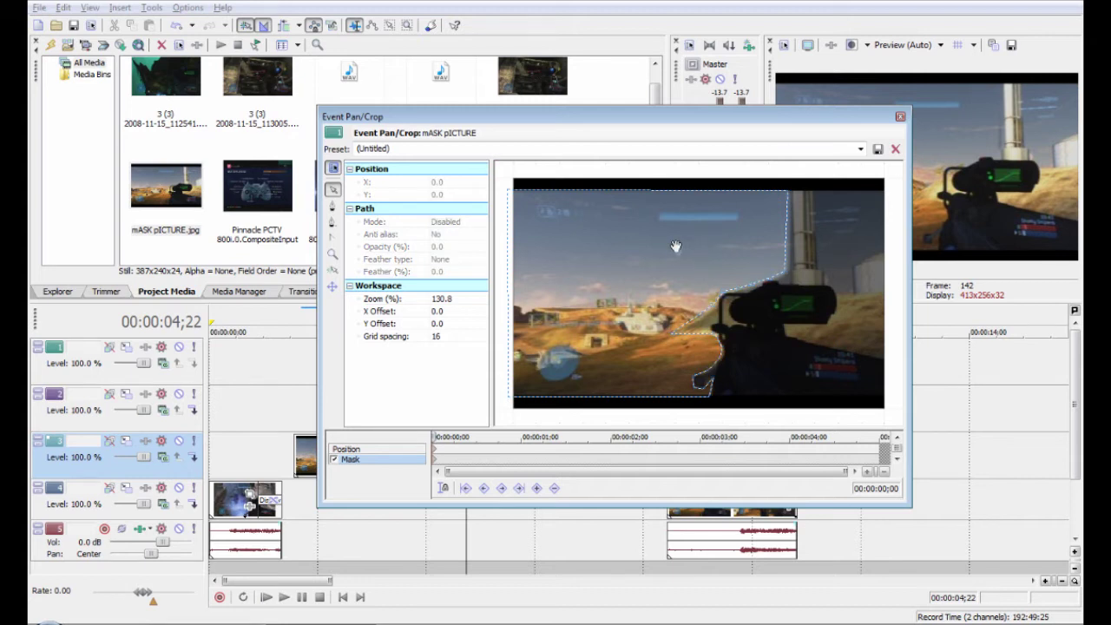
- Move a mask point beside the rifle slightly right, then close Event Pan/Crop
{"action": "left_click", "coordinate": [603, 401]}
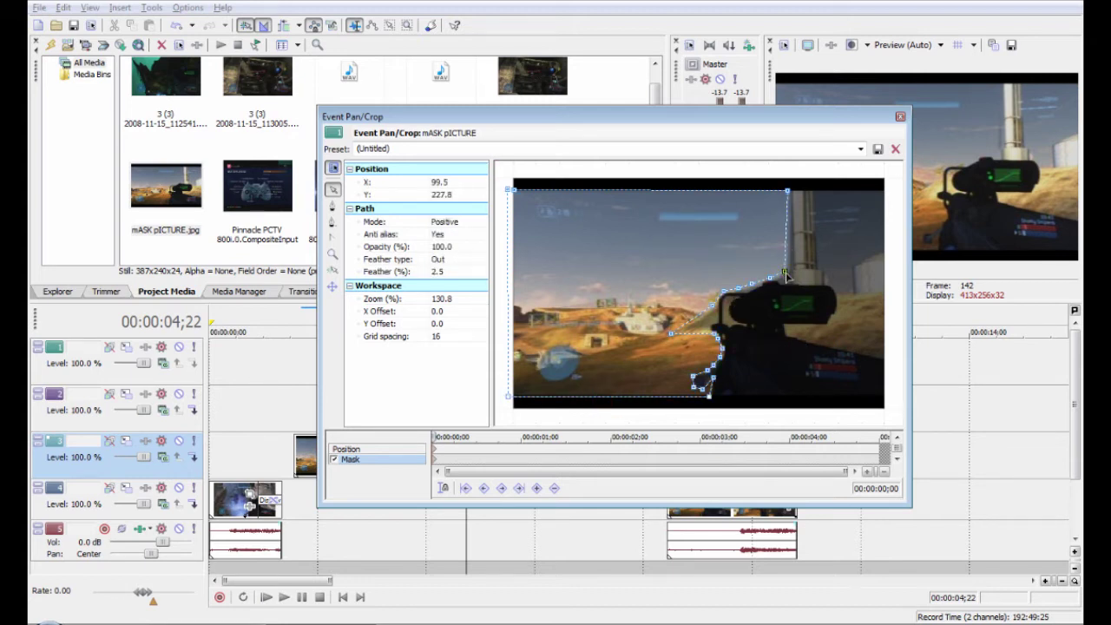
{"action": "left_click_drag", "start_coordinate": [784, 274], "coordinate": [793, 277]}
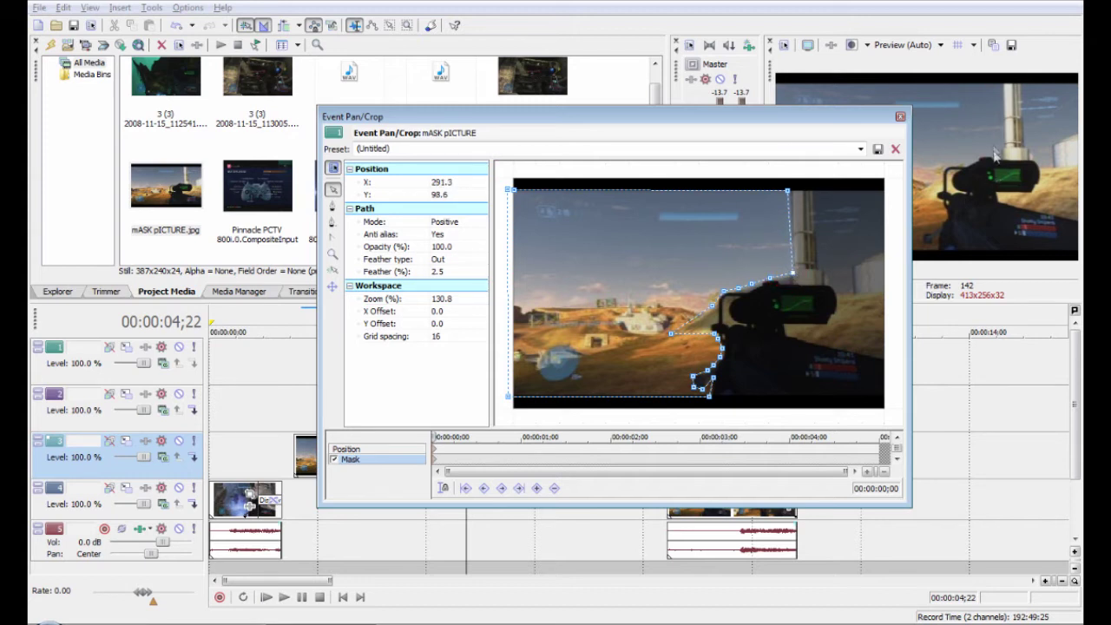
{"action": "left_click_drag", "start_coordinate": [874, 120], "coordinate": [789, 117]}
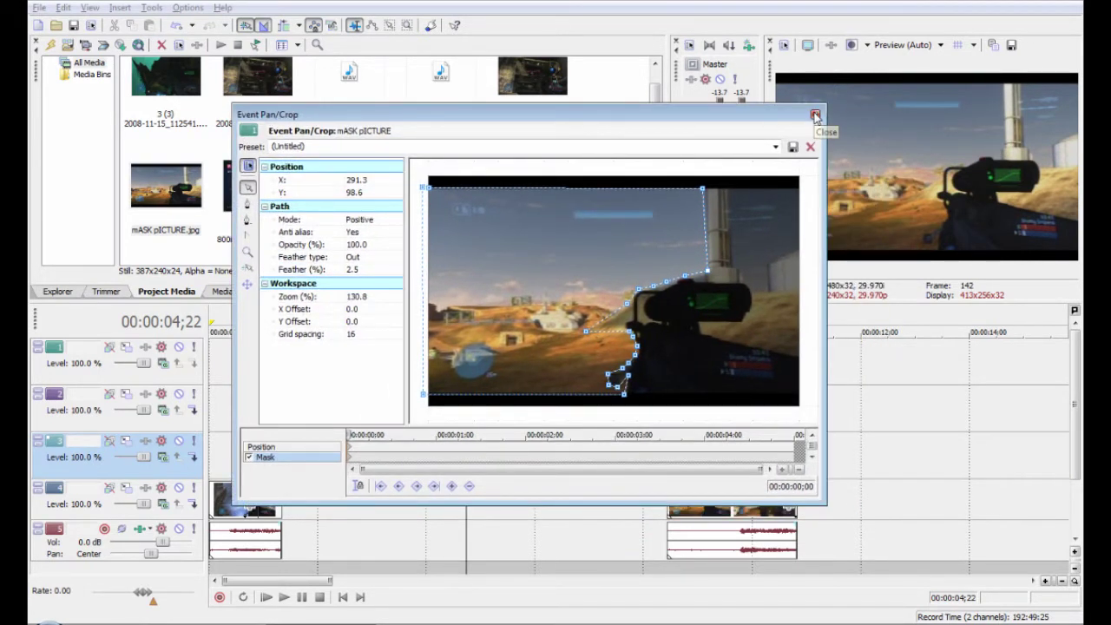
{"action": "left_click", "coordinate": [816, 116]}
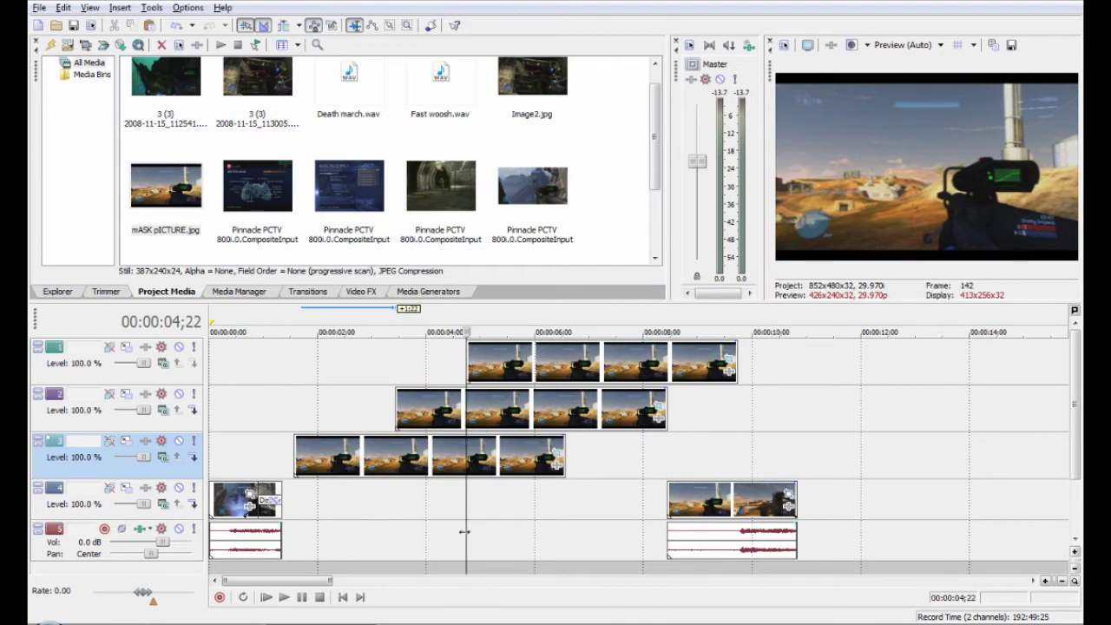
- Scrub back to around 1;25 and start shifting the track 1 and 2 picture events earlier
{"action": "left_click_drag", "start_coordinate": [465, 530], "coordinate": [299, 528]}
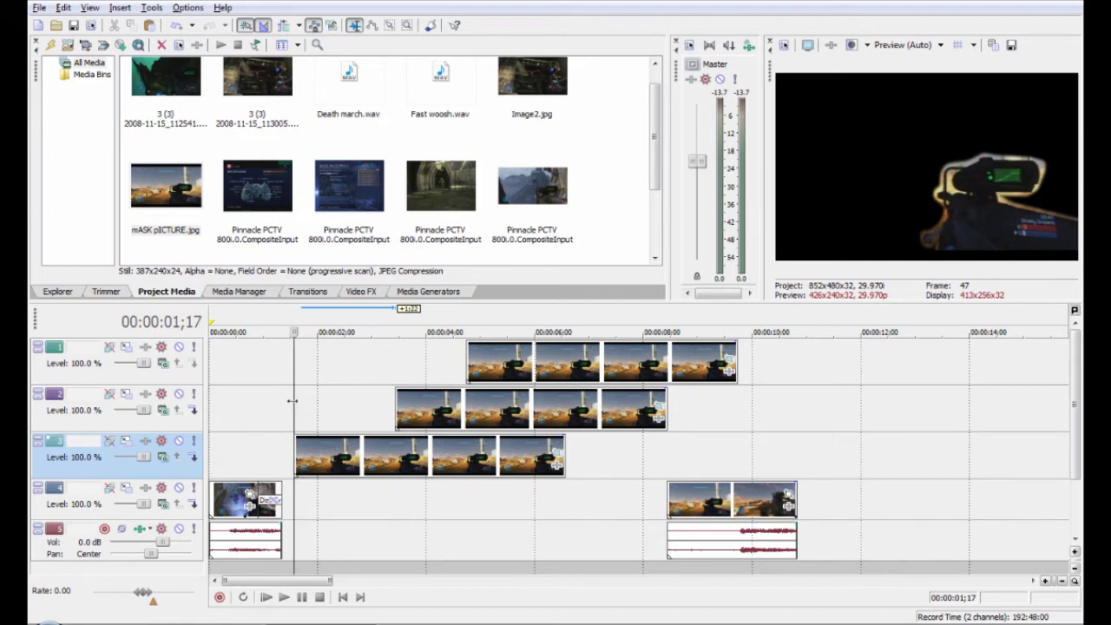
{"action": "left_click_drag", "start_coordinate": [293, 407], "coordinate": [318, 417]}
{"action": "left_click_drag", "start_coordinate": [439, 417], "coordinate": [423, 414]}
{"action": "left_click_drag", "start_coordinate": [575, 374], "coordinate": [555, 373]}
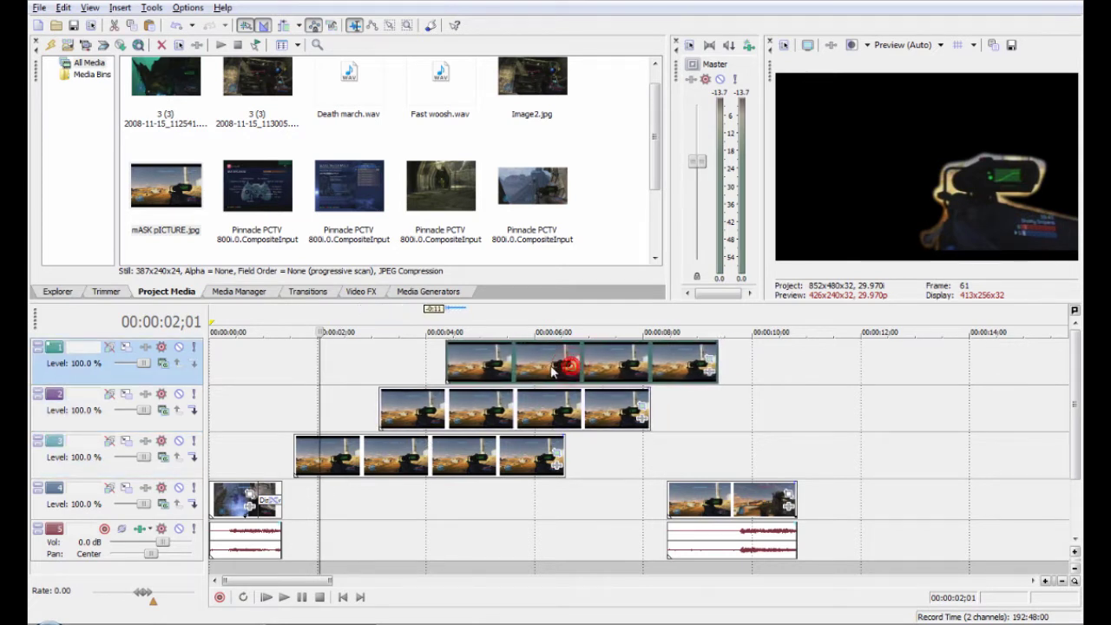
{"action": "left_click", "coordinate": [502, 415]}
- Nudge the track 1 and 2 events further left to stagger them, then open track 3's Pan/Crop
{"action": "left_click_drag", "start_coordinate": [501, 415], "coordinate": [471, 415]}
{"action": "left_click_drag", "start_coordinate": [575, 359], "coordinate": [540, 357]}
{"action": "left_click_drag", "start_coordinate": [504, 408], "coordinate": [490, 408]}
{"action": "left_click_drag", "start_coordinate": [519, 372], "coordinate": [488, 371]}
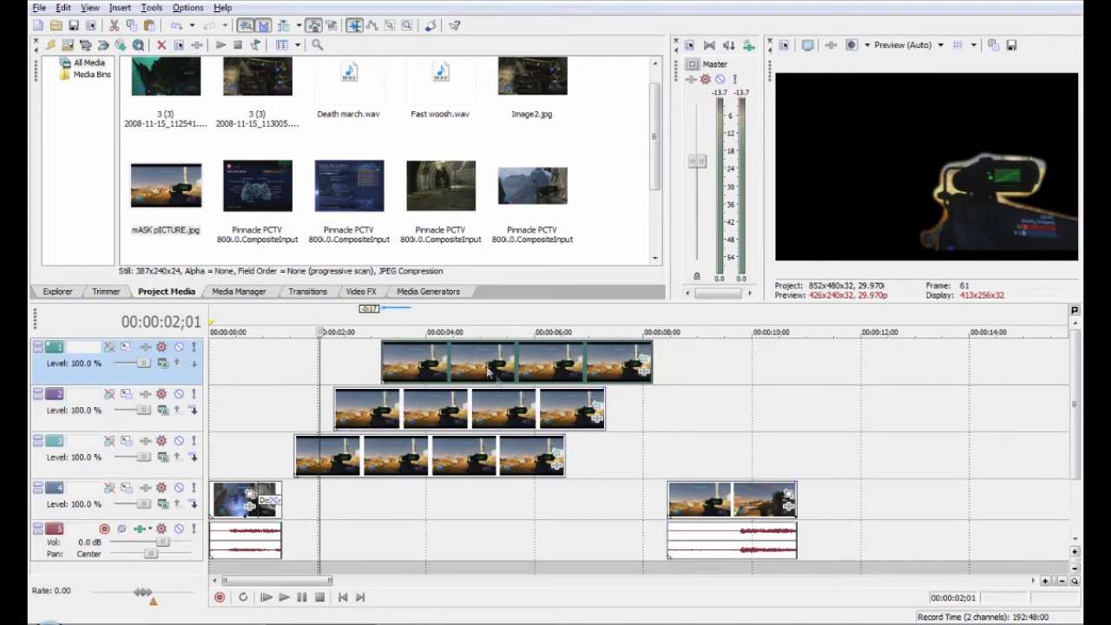
{"action": "left_click", "coordinate": [558, 460]}
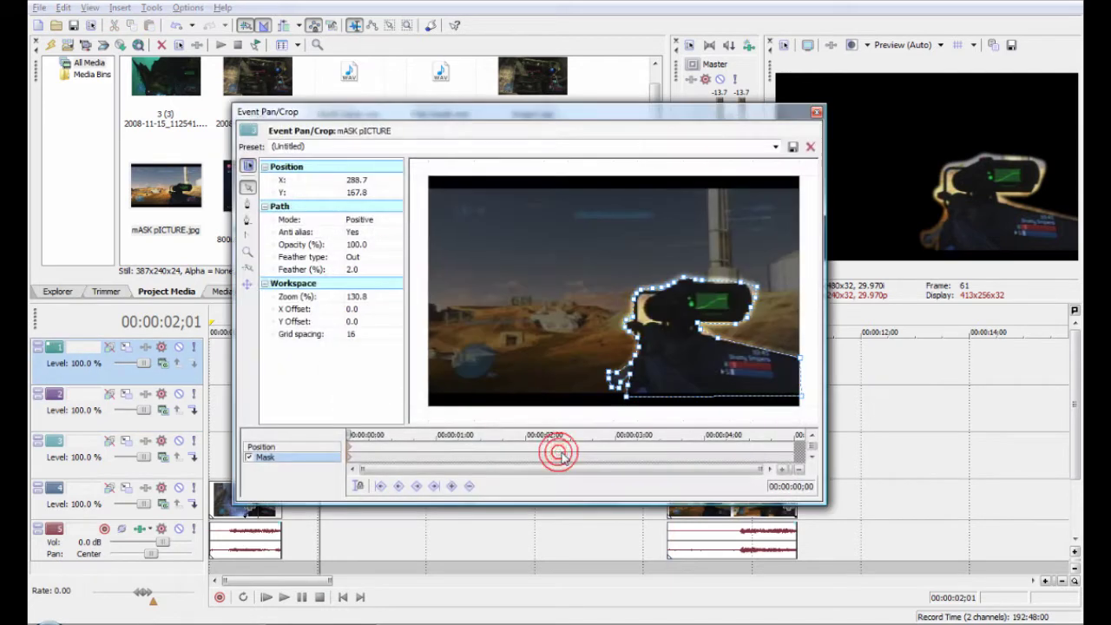
- At the event start, push the track 3 picture's crop frame left to X Center -9.8, Y Center 120
{"action": "left_click", "coordinate": [271, 447]}
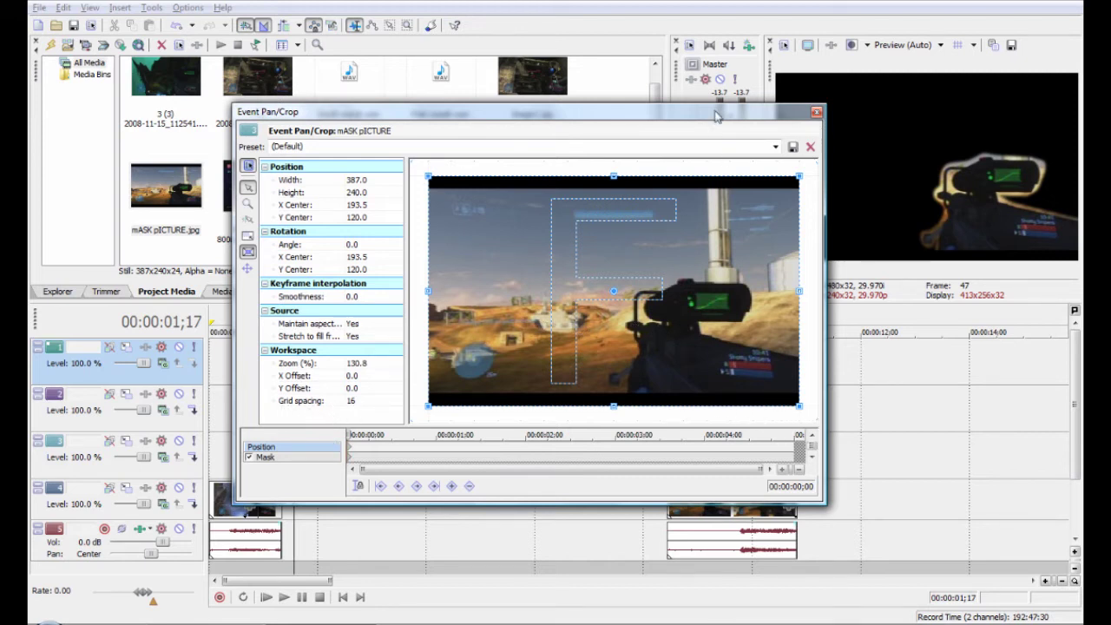
{"action": "left_click_drag", "start_coordinate": [717, 115], "coordinate": [601, 73]}
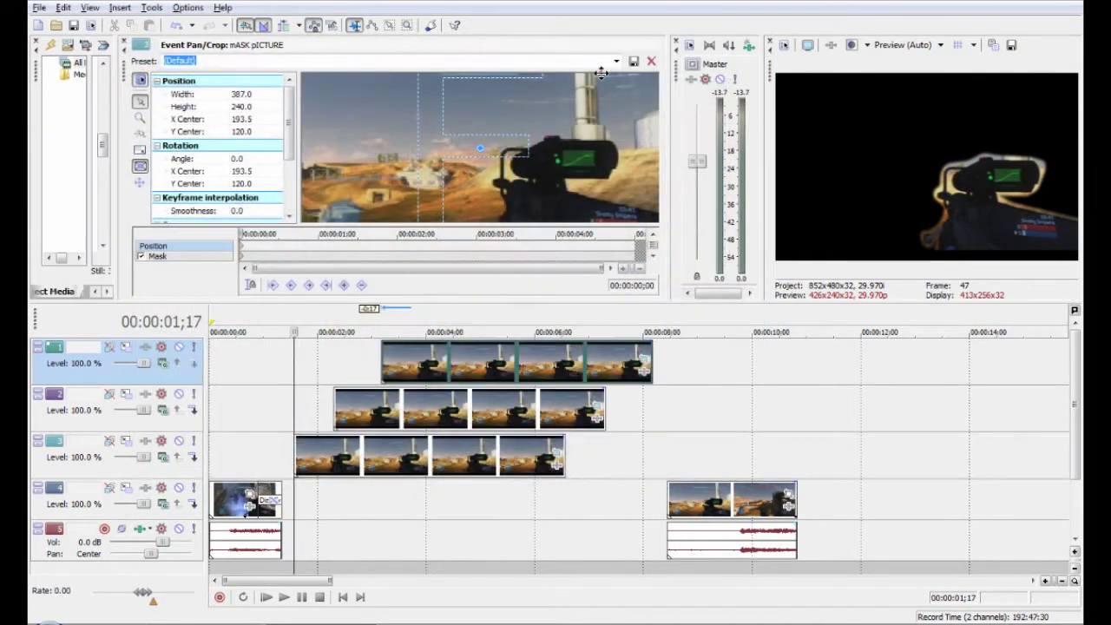
{"action": "left_click_drag", "start_coordinate": [126, 81], "coordinate": [84, 122]}
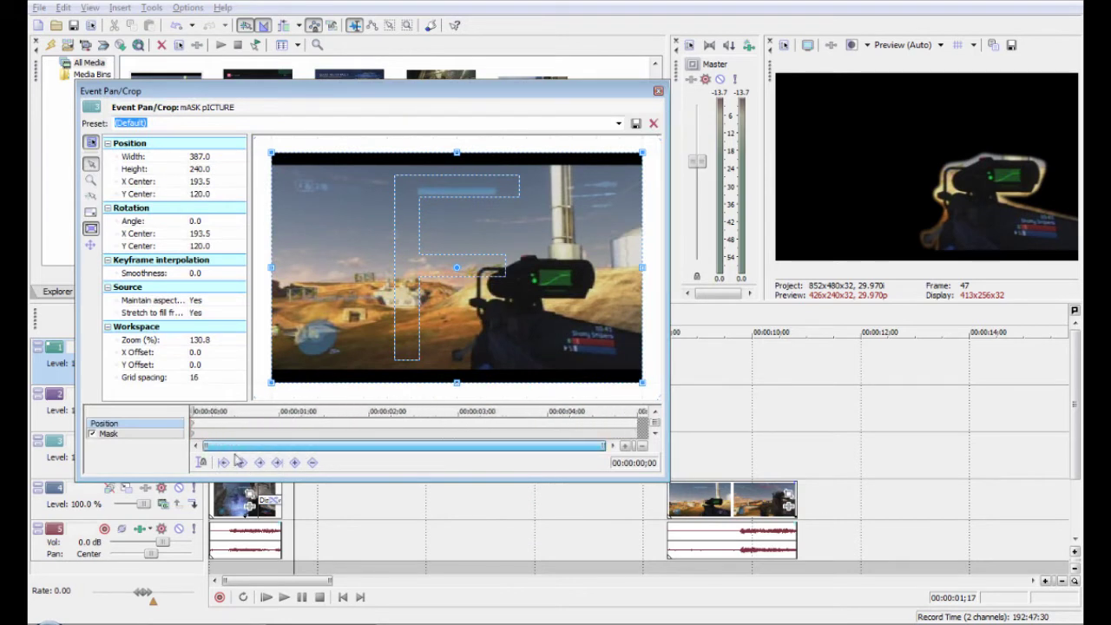
{"action": "left_click_drag", "start_coordinate": [191, 410], "coordinate": [156, 419]}
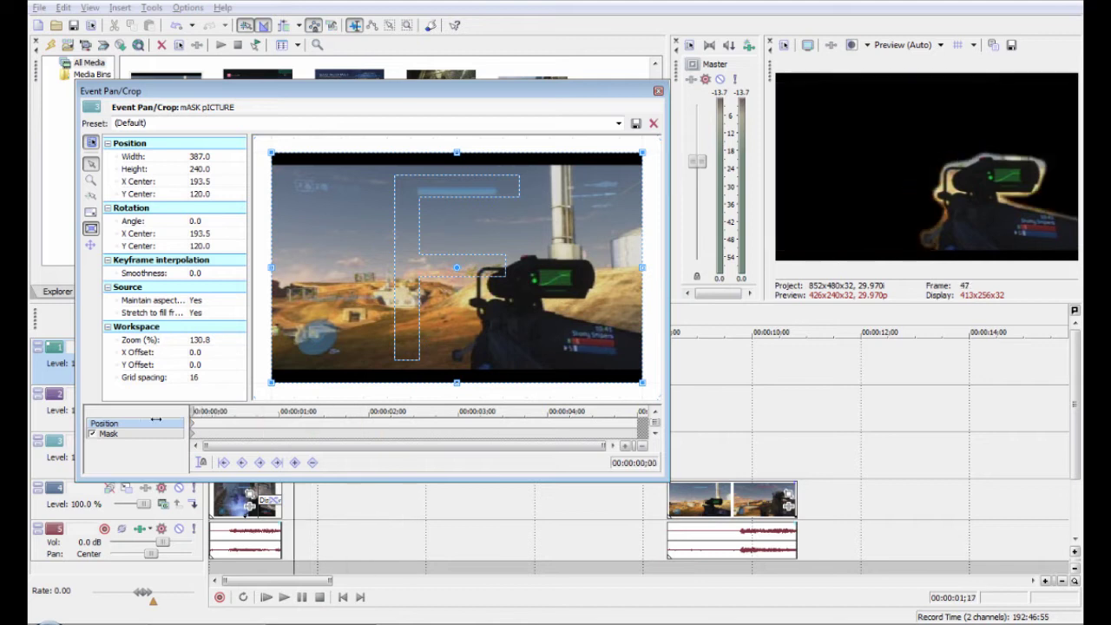
{"action": "left_click_drag", "start_coordinate": [421, 299], "coordinate": [286, 292]}
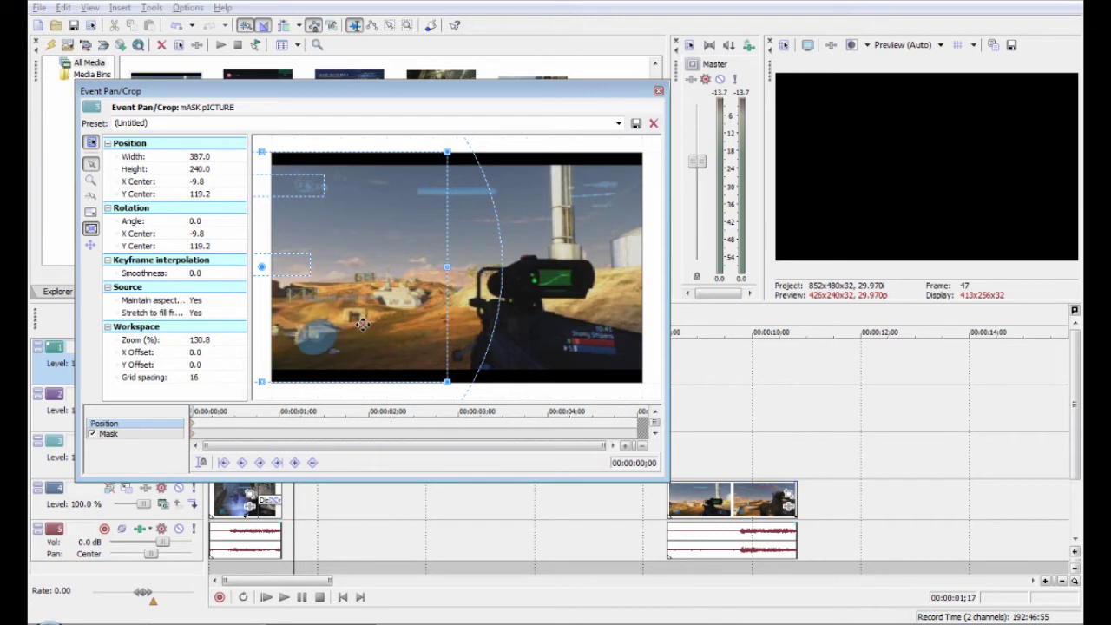
{"action": "left_click_drag", "start_coordinate": [362, 324], "coordinate": [361, 322]}
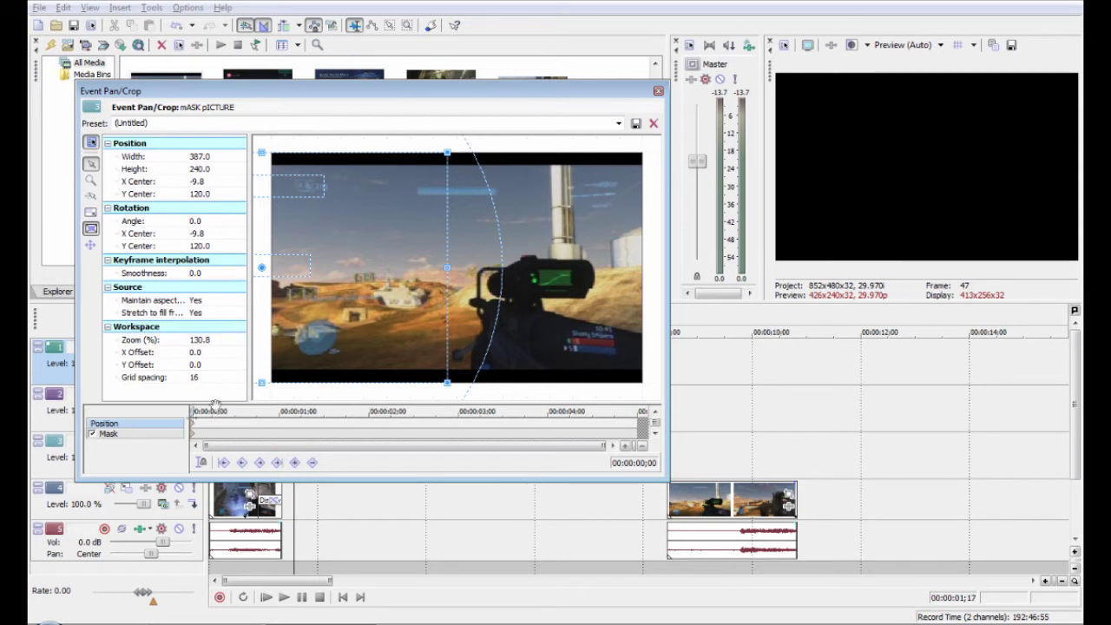
{"action": "left_click_drag", "start_coordinate": [193, 411], "coordinate": [208, 412]}
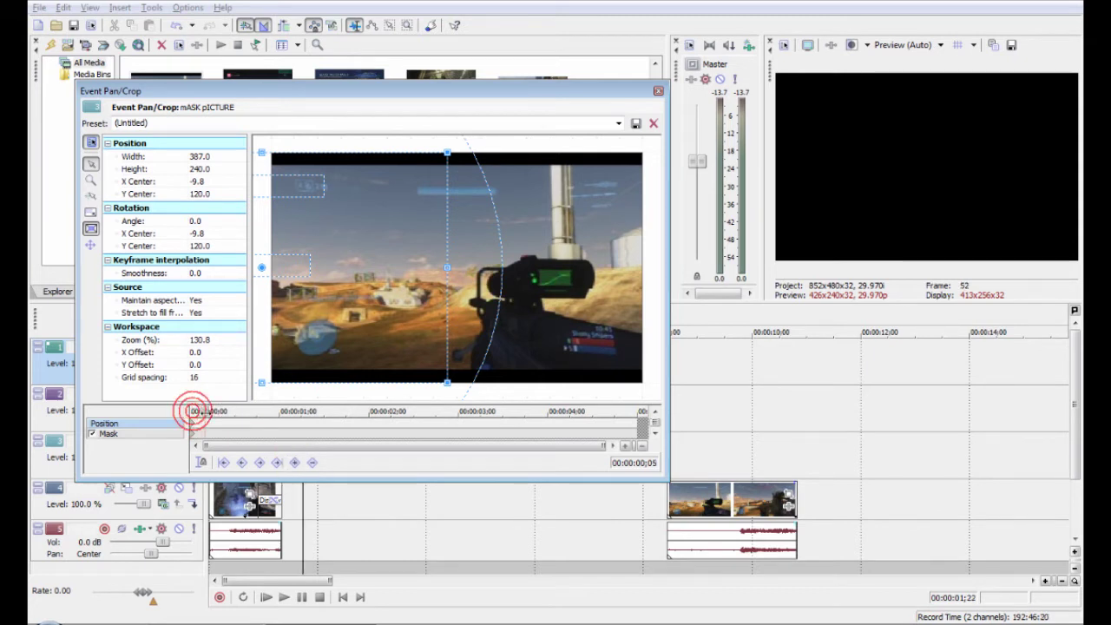
- Around 0;22 into the event, Restore the crop frame to full image, giving X Center 193.5
{"action": "left_click_drag", "start_coordinate": [427, 95], "coordinate": [796, 107]}
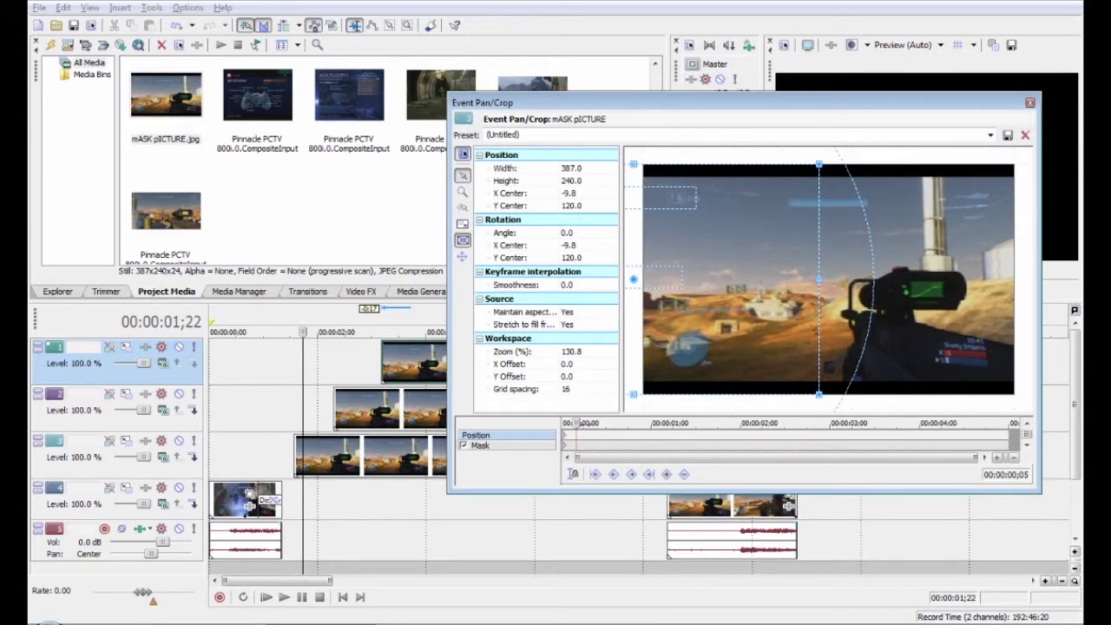
{"action": "left_click_drag", "start_coordinate": [579, 422], "coordinate": [622, 422]}
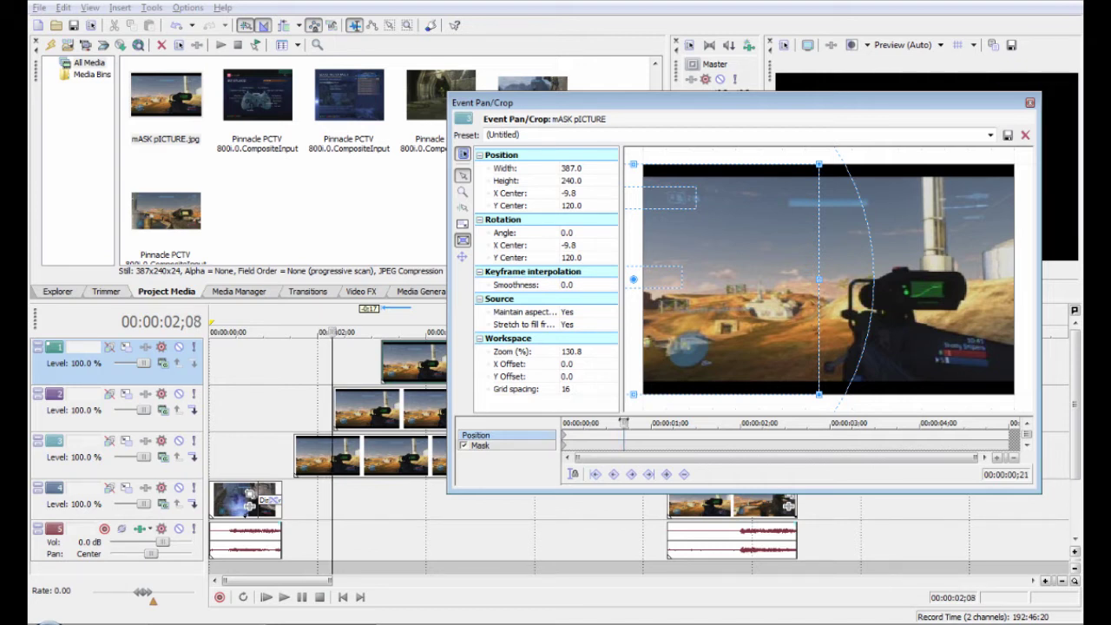
{"action": "left_click_drag", "start_coordinate": [622, 422], "coordinate": [626, 423]}
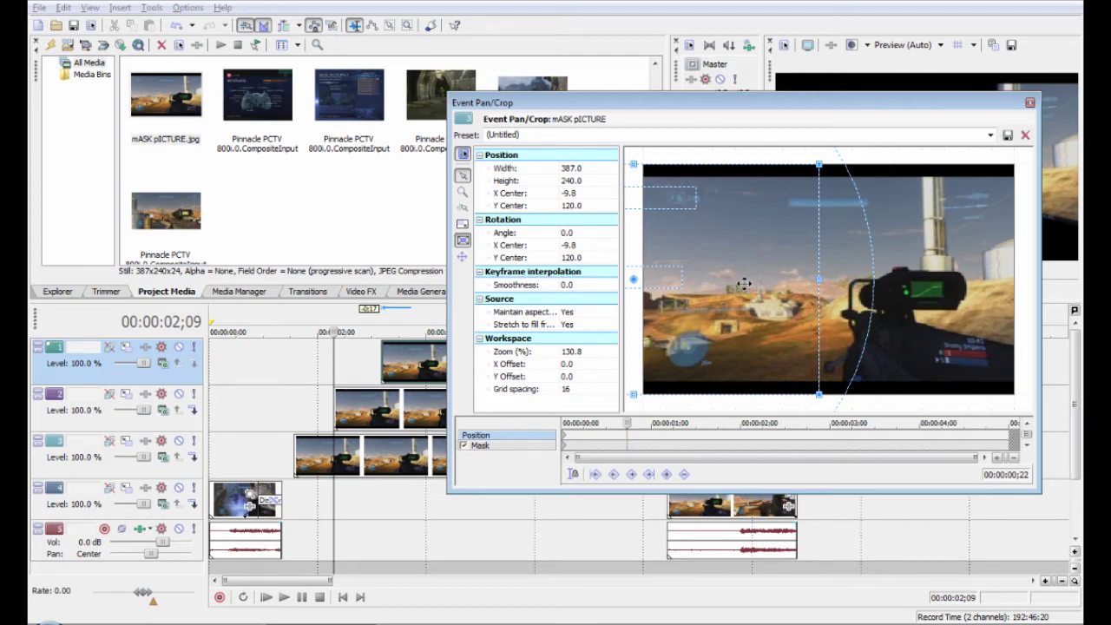
{"action": "right_click", "coordinate": [698, 296]}
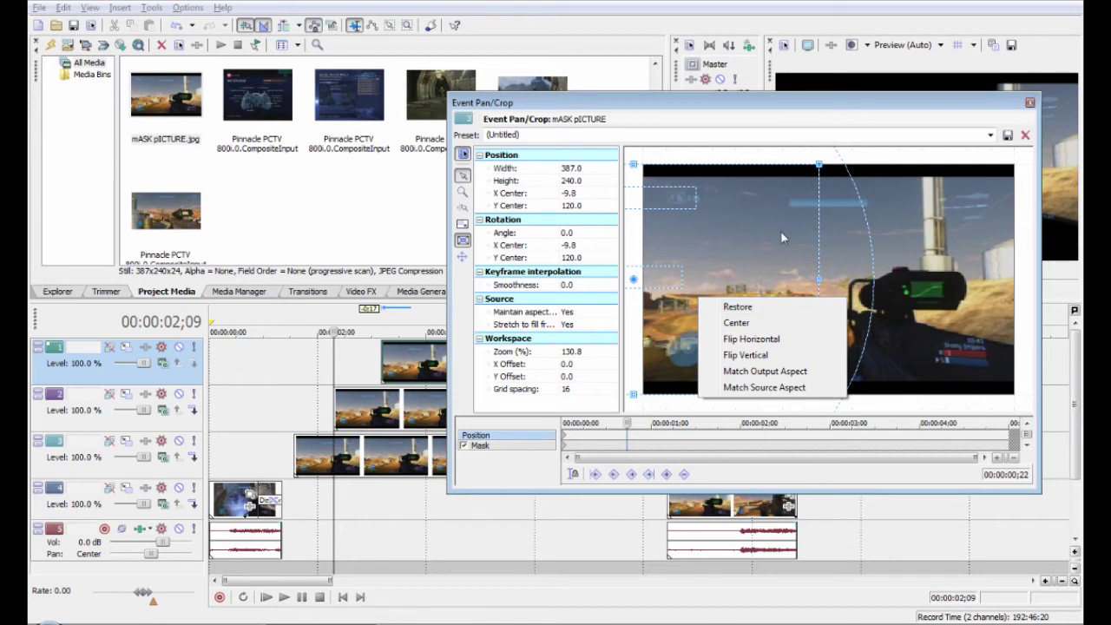
{"action": "right_click", "coordinate": [746, 244]}
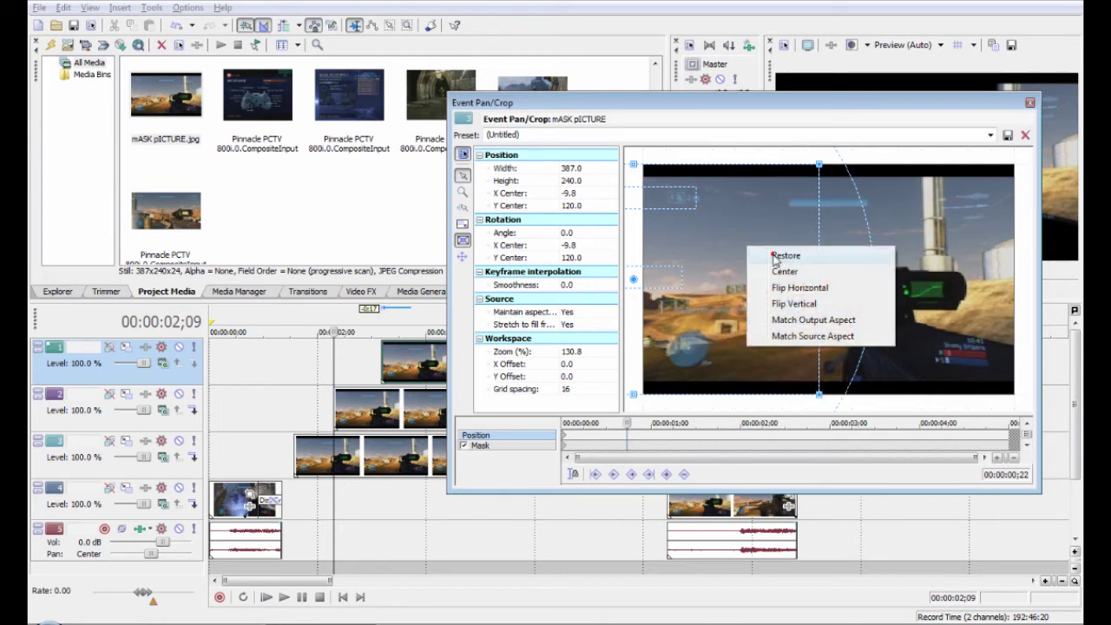
{"action": "left_click", "coordinate": [784, 256]}
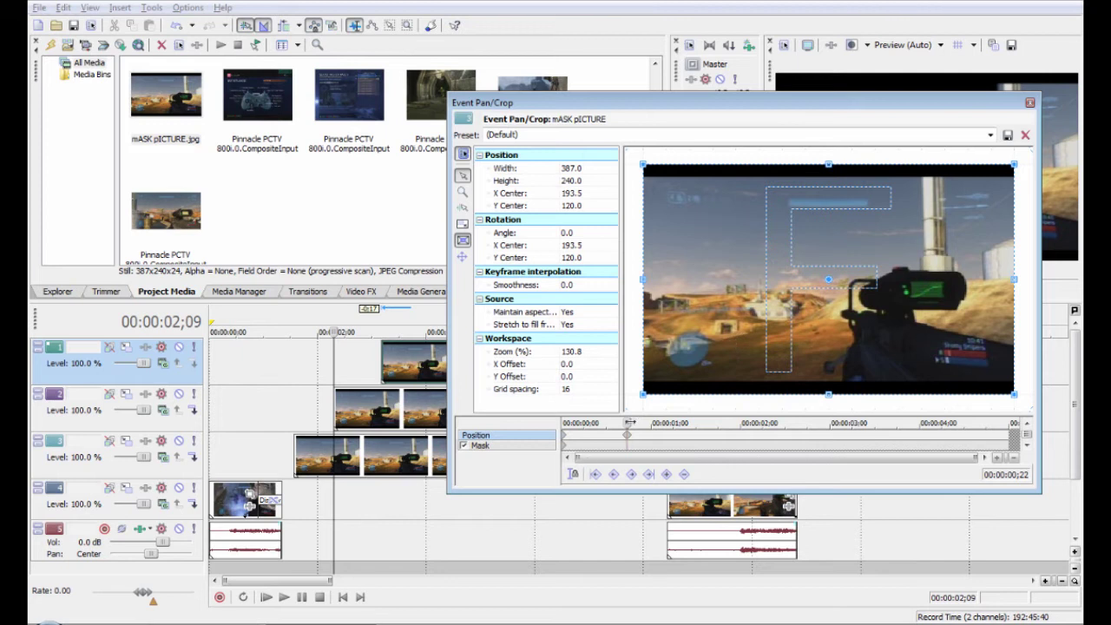
- Preview the slide-in from the event start to 1;00 and close Event Pan/Crop
{"action": "left_click_drag", "start_coordinate": [629, 423], "coordinate": [549, 433]}
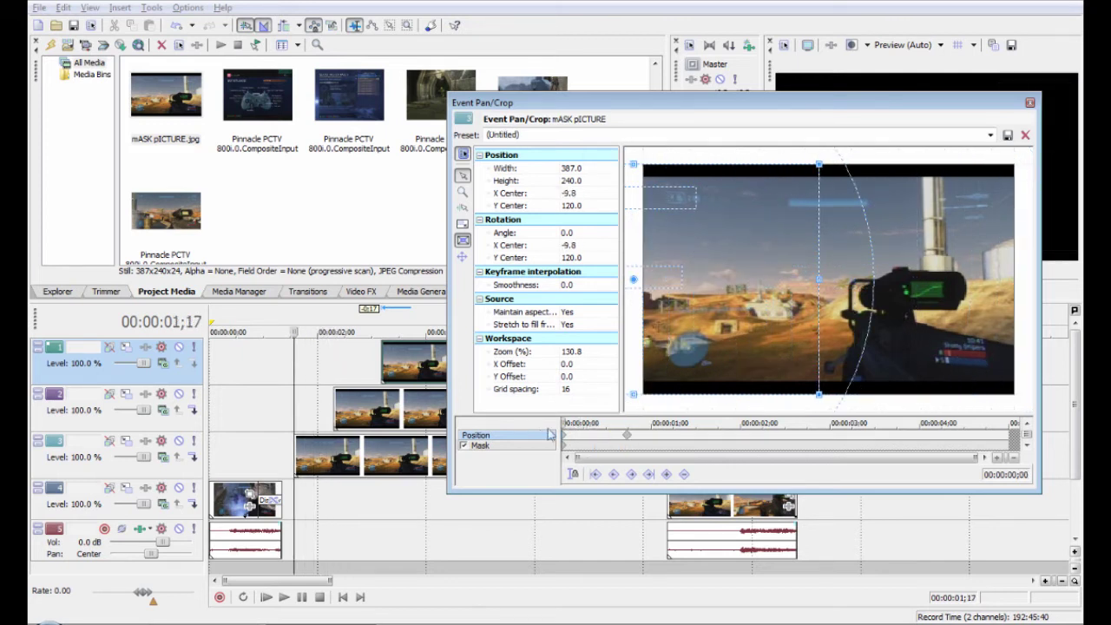
{"action": "left_click_drag", "start_coordinate": [729, 98], "coordinate": [478, 77]}
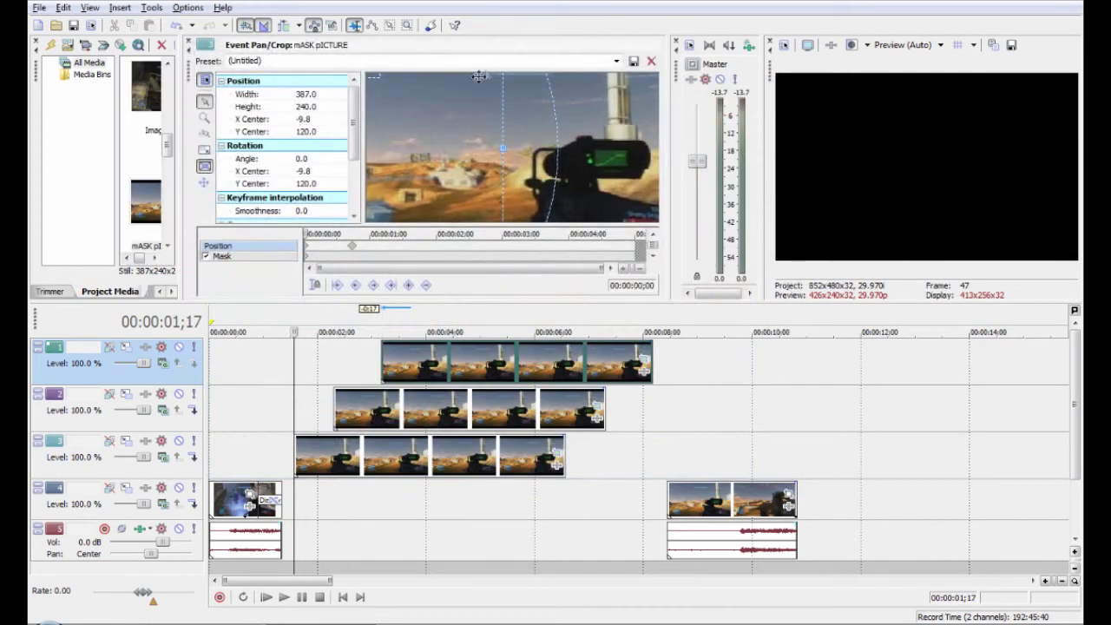
{"action": "left_click_drag", "start_coordinate": [187, 73], "coordinate": [119, 150]}
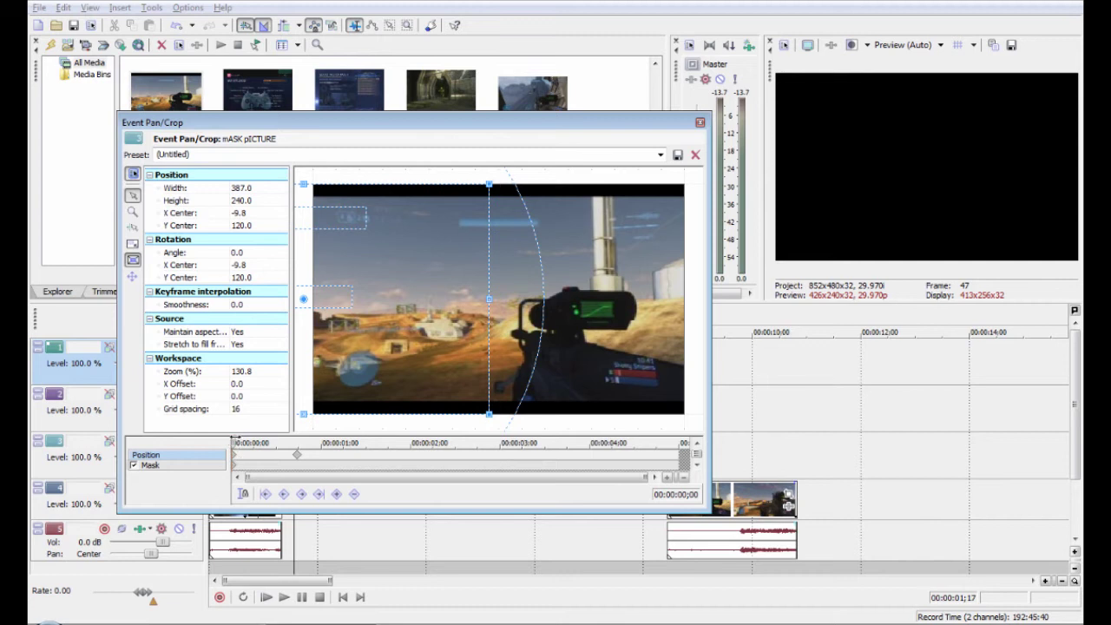
{"action": "left_click_drag", "start_coordinate": [235, 457], "coordinate": [296, 480]}
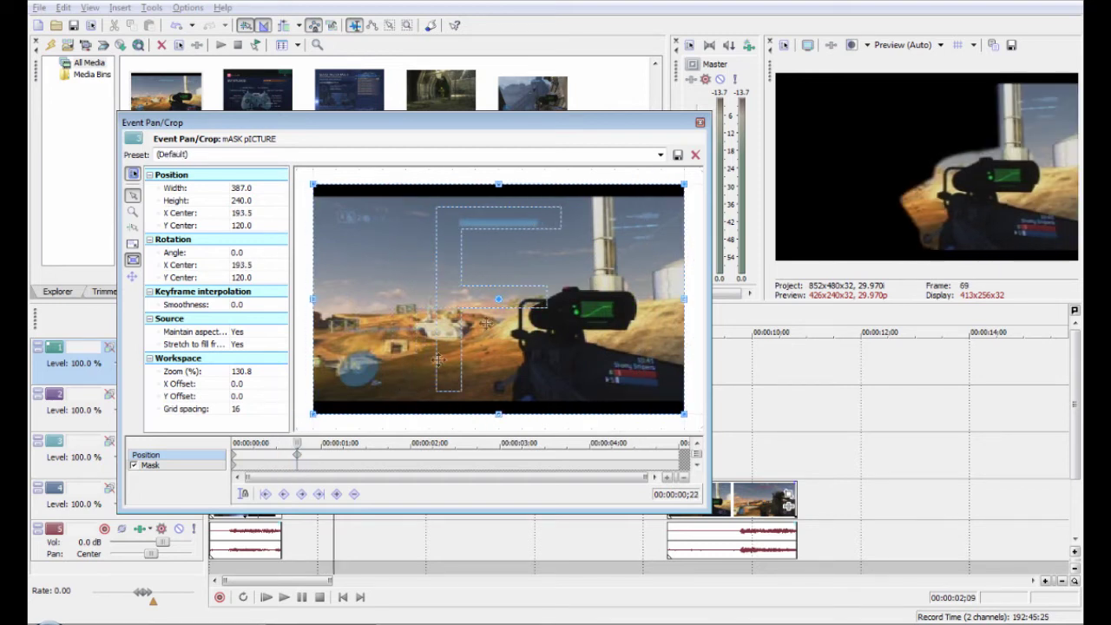
{"action": "left_click", "coordinate": [699, 123]}
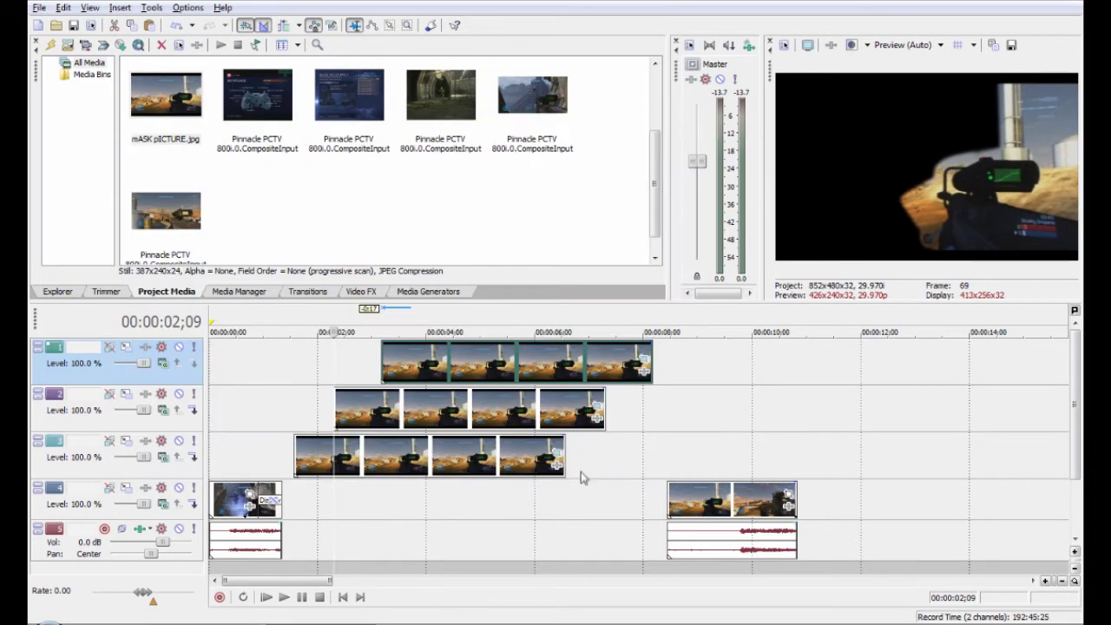
- Open the track 2 picture's Pan/Crop in Position mode and drag its framing downward
{"action": "left_click", "coordinate": [595, 408]}
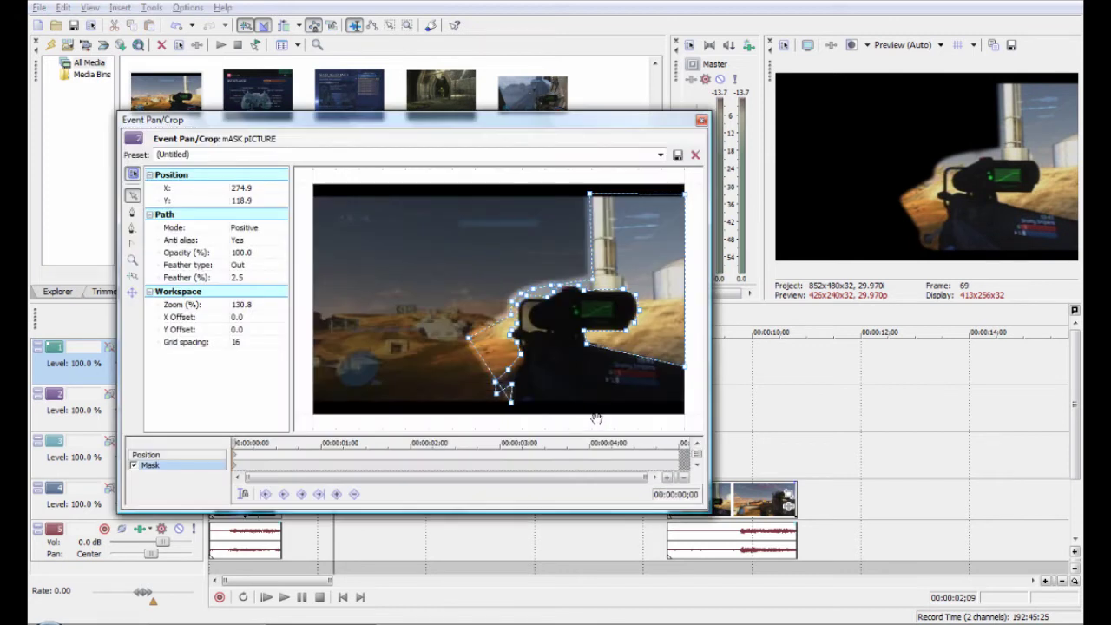
{"action": "left_click", "coordinate": [174, 455]}
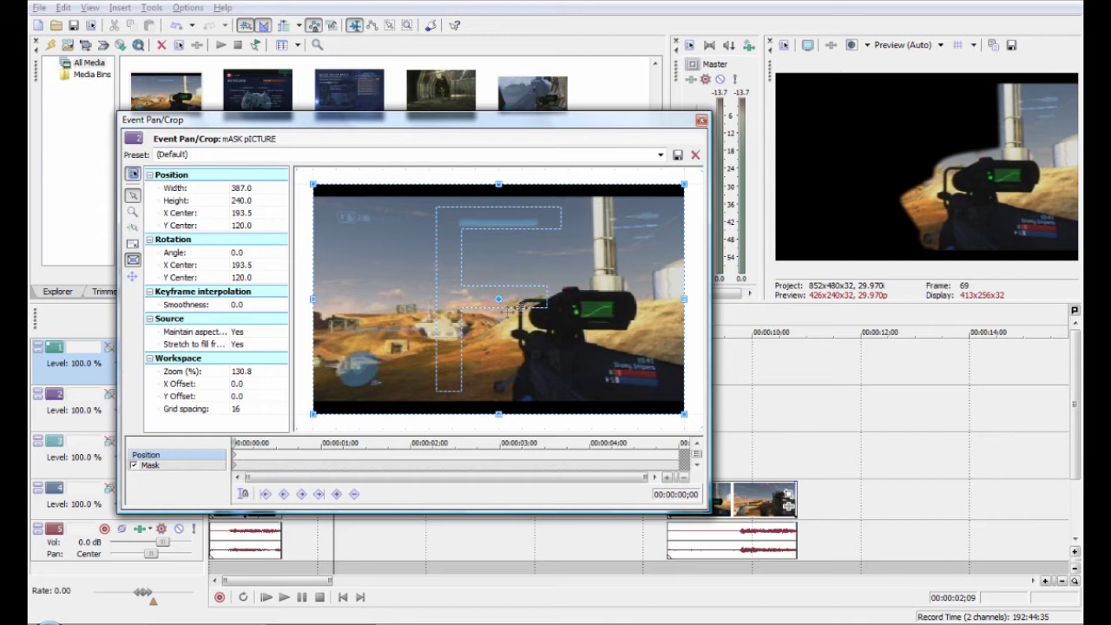
{"action": "left_click_drag", "start_coordinate": [516, 306], "coordinate": [523, 507]}
{"action": "scroll", "coordinate": [507, 345], "scroll_direction": "down", "scroll_amount": 5}
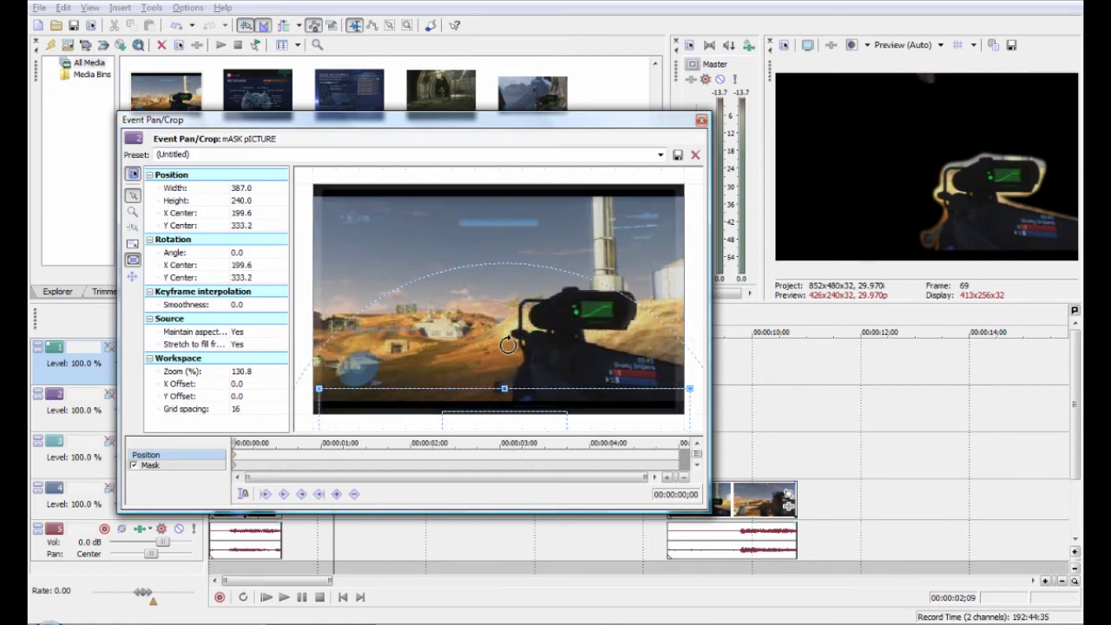
{"action": "scroll", "coordinate": [508, 345], "scroll_direction": "down", "scroll_amount": 3}
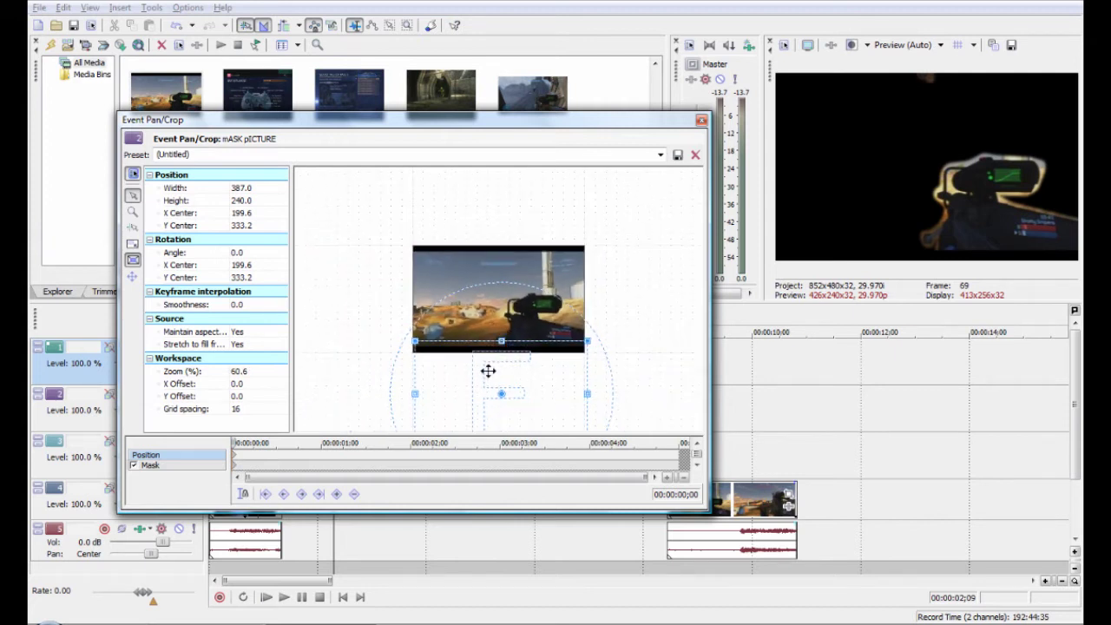
- Zoom and pan the Pan/Crop workspace to centre the frame, then nudge the framing further down
{"action": "left_click", "coordinate": [131, 213]}
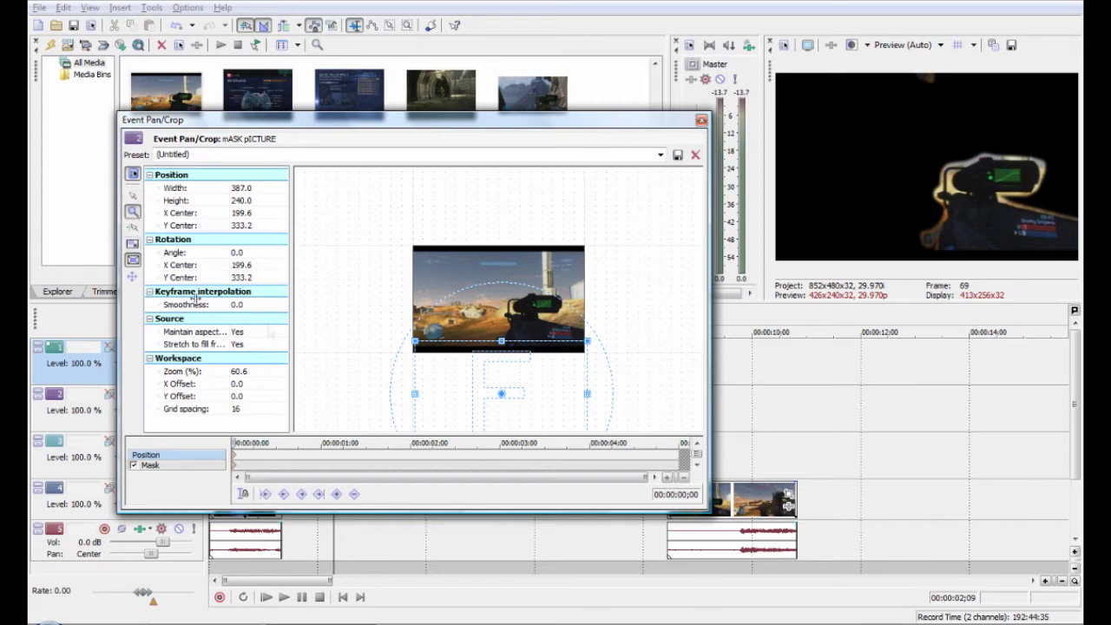
{"action": "right_click", "coordinate": [339, 282]}
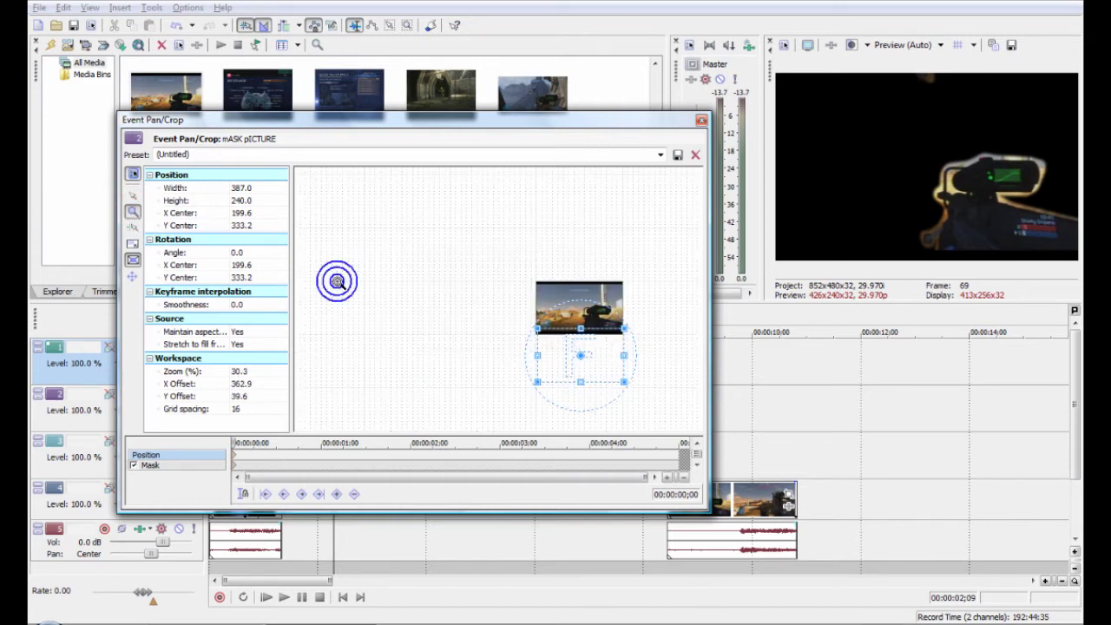
{"action": "left_click", "coordinate": [398, 289]}
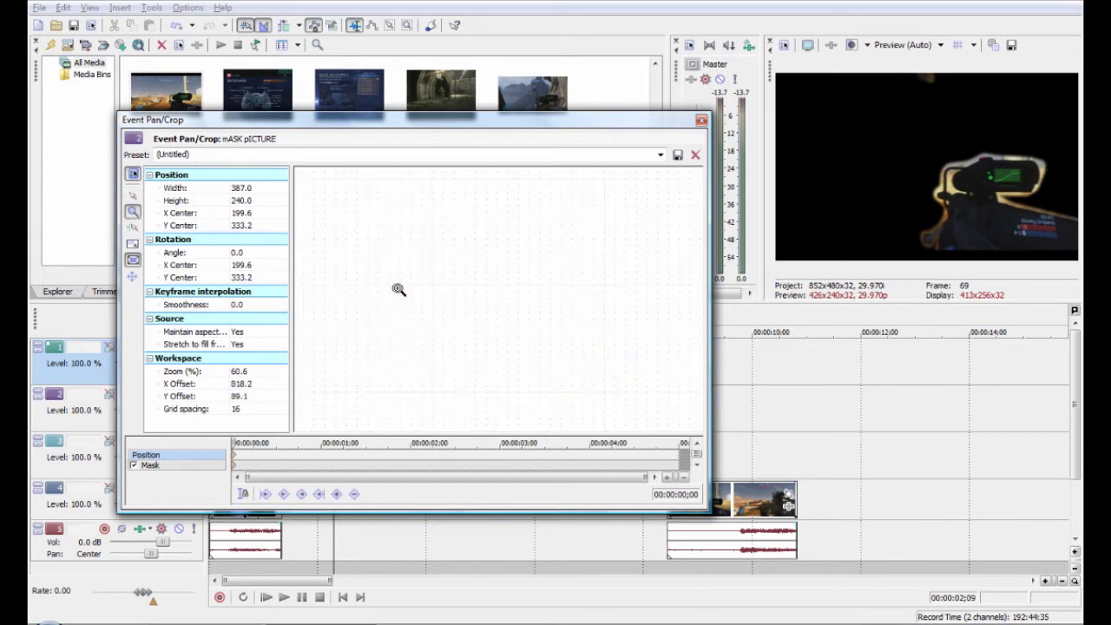
{"action": "right_click", "coordinate": [399, 289]}
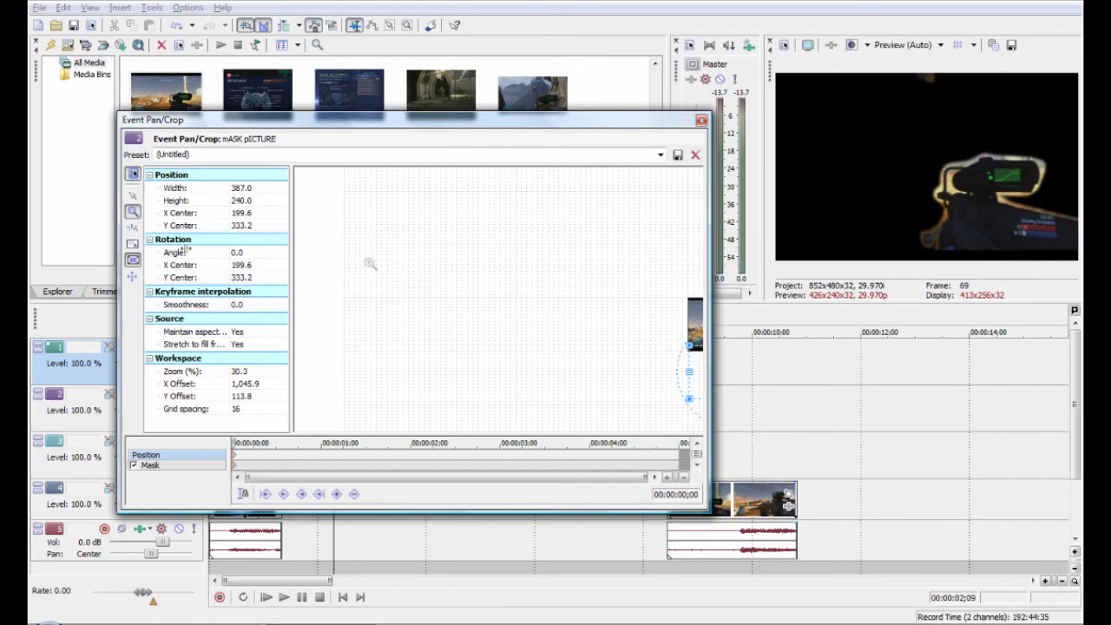
{"action": "left_click", "coordinate": [682, 326]}
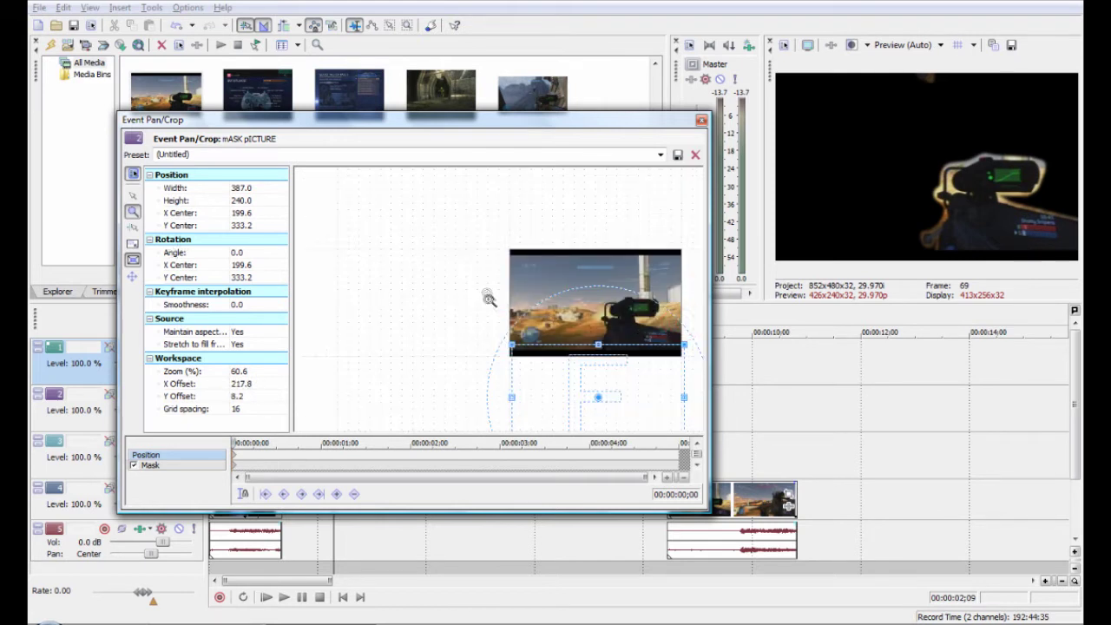
{"action": "left_click", "coordinate": [579, 284]}
{"action": "right_click", "coordinate": [502, 306]}
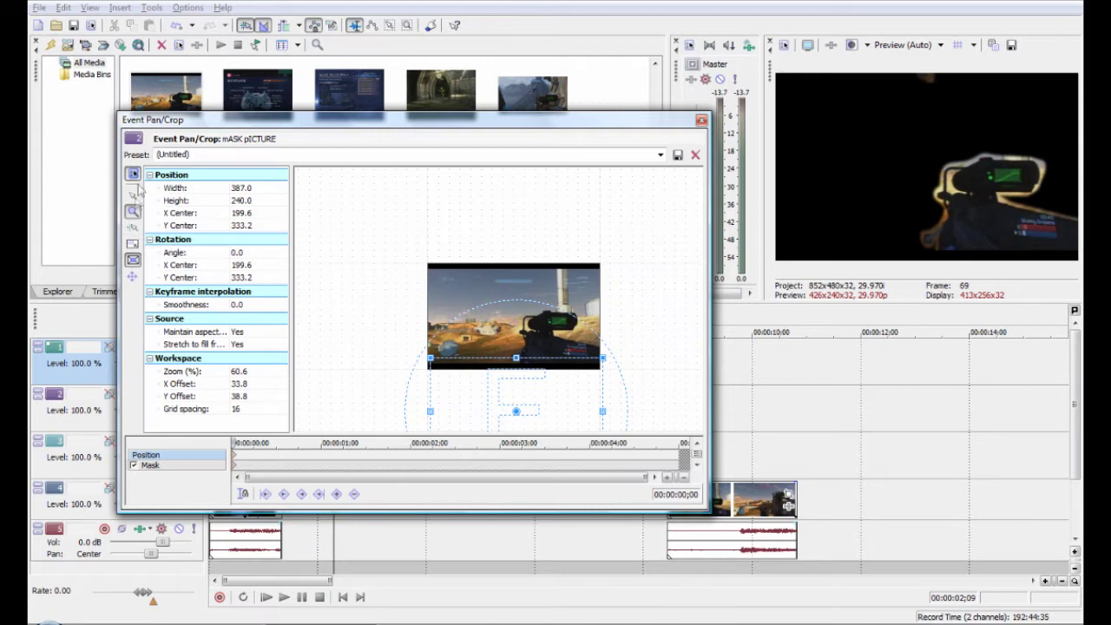
{"action": "scroll", "coordinate": [500, 306], "scroll_direction": "up", "scroll_amount": 3}
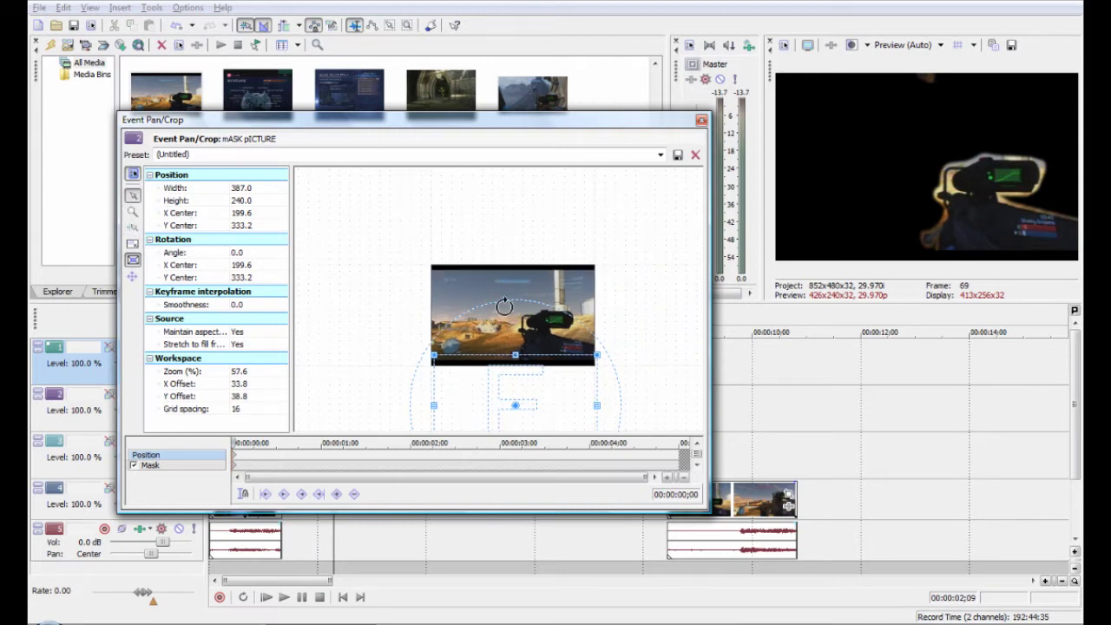
{"action": "left_click_drag", "start_coordinate": [523, 168], "coordinate": [492, 195]}
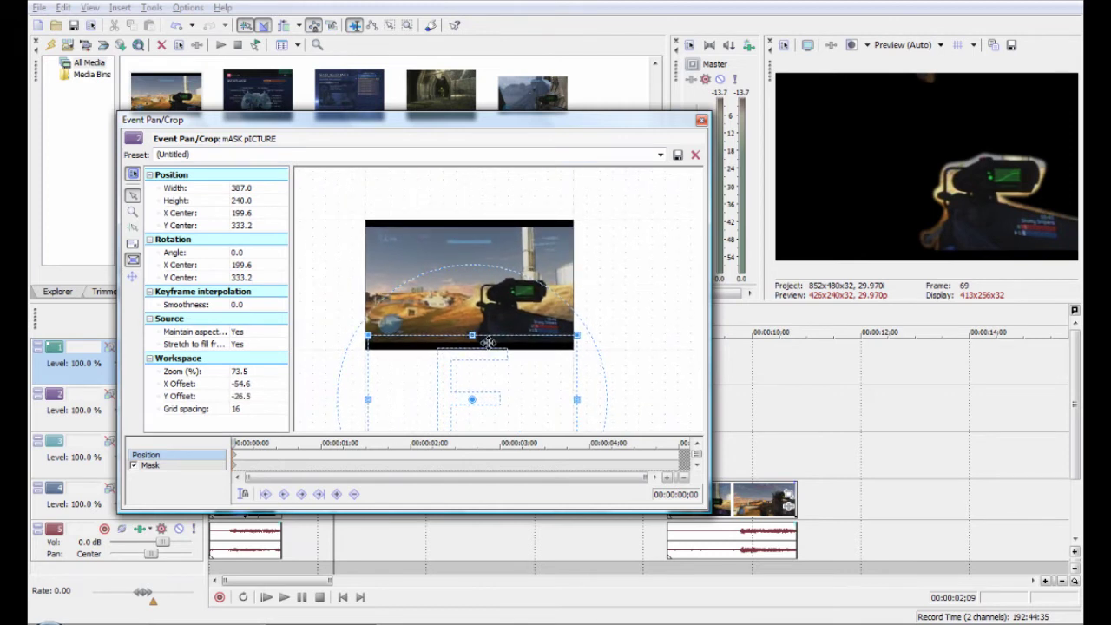
{"action": "left_click_drag", "start_coordinate": [481, 360], "coordinate": [479, 369]}
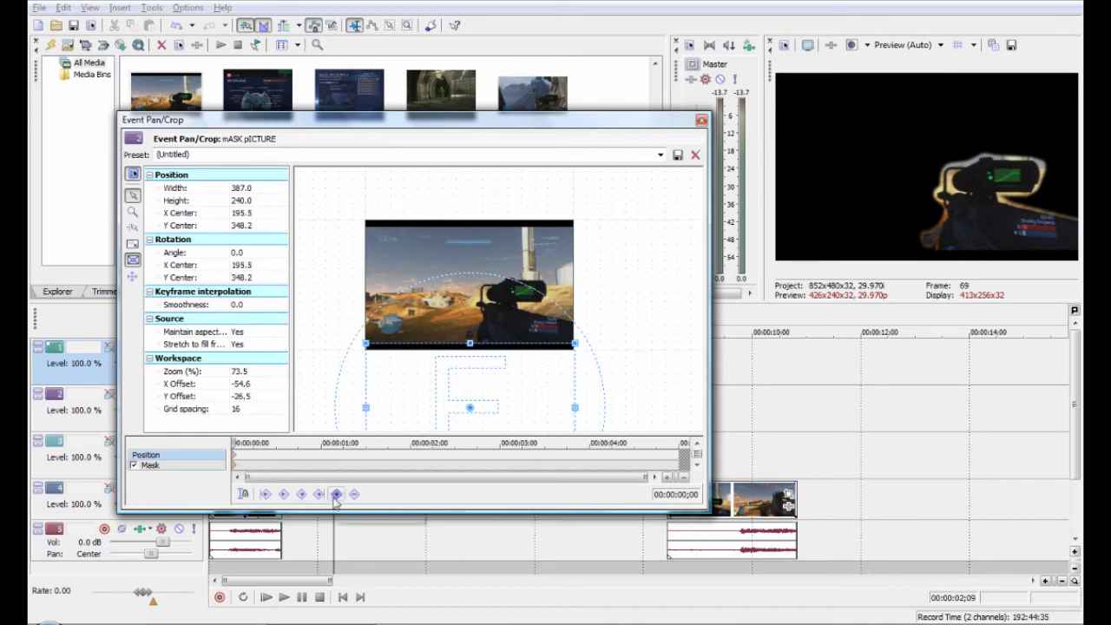
- At frame 26, Restore the original framing, scrub back to check the slide-up, and close
{"action": "left_click_drag", "start_coordinate": [232, 442], "coordinate": [239, 442]}
{"action": "left_click_drag", "start_coordinate": [452, 124], "coordinate": [818, 137]}
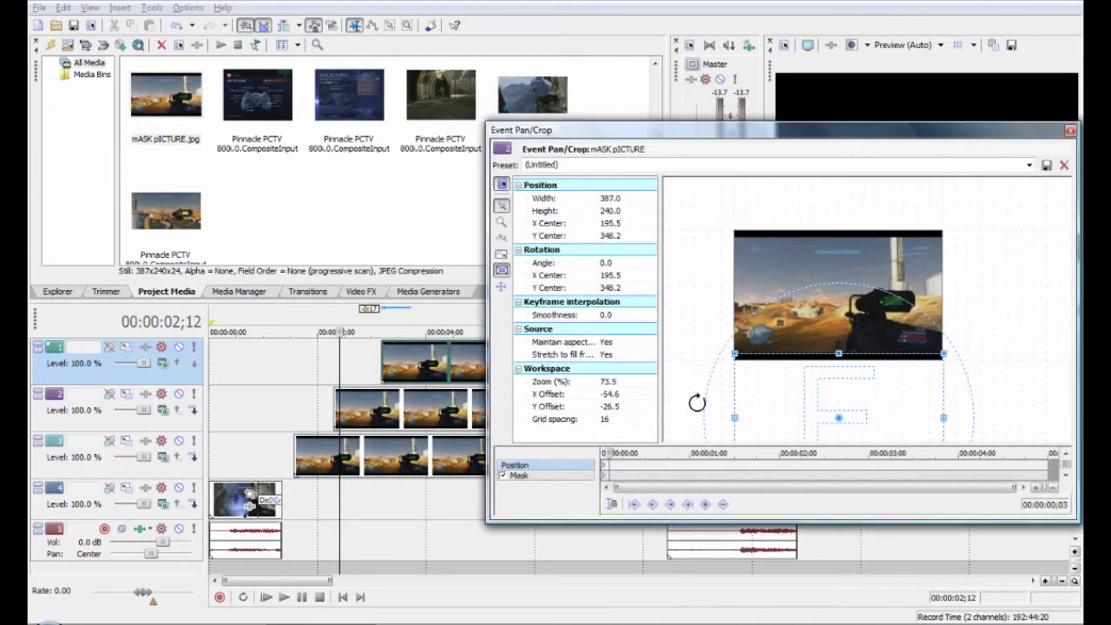
{"action": "left_click_drag", "start_coordinate": [611, 453], "coordinate": [679, 453]}
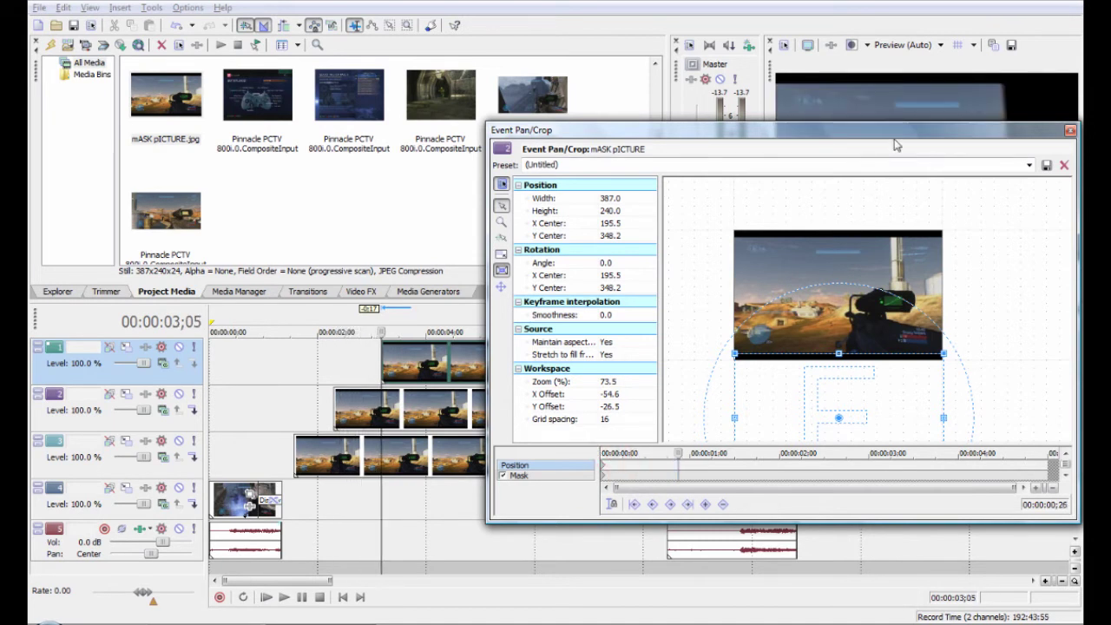
{"action": "left_click_drag", "start_coordinate": [897, 145], "coordinate": [659, 135]}
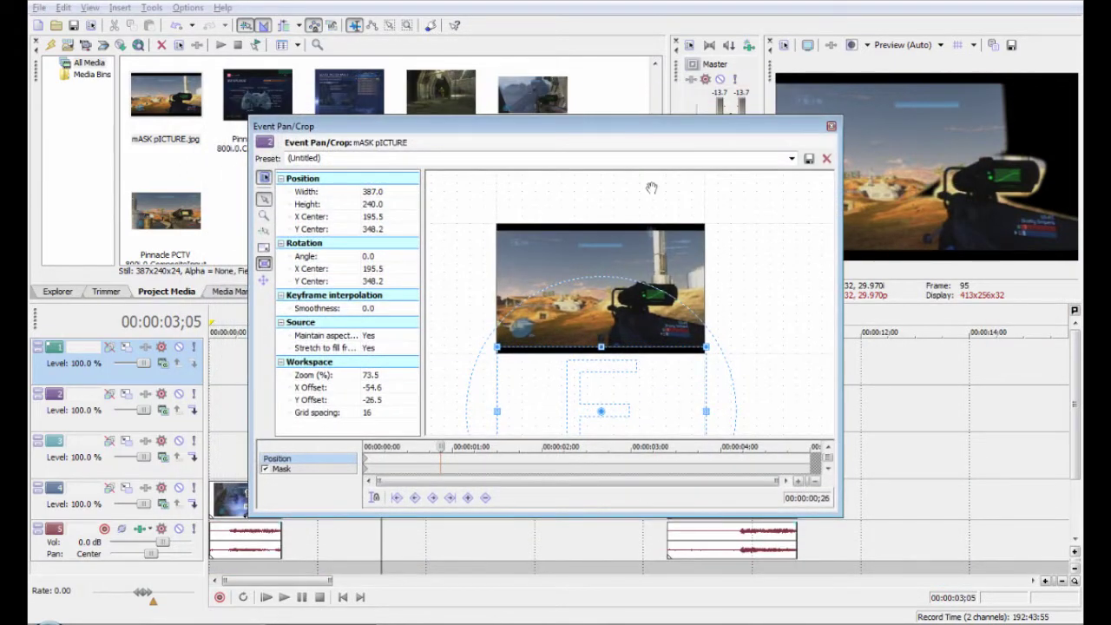
{"action": "right_click", "coordinate": [593, 400]}
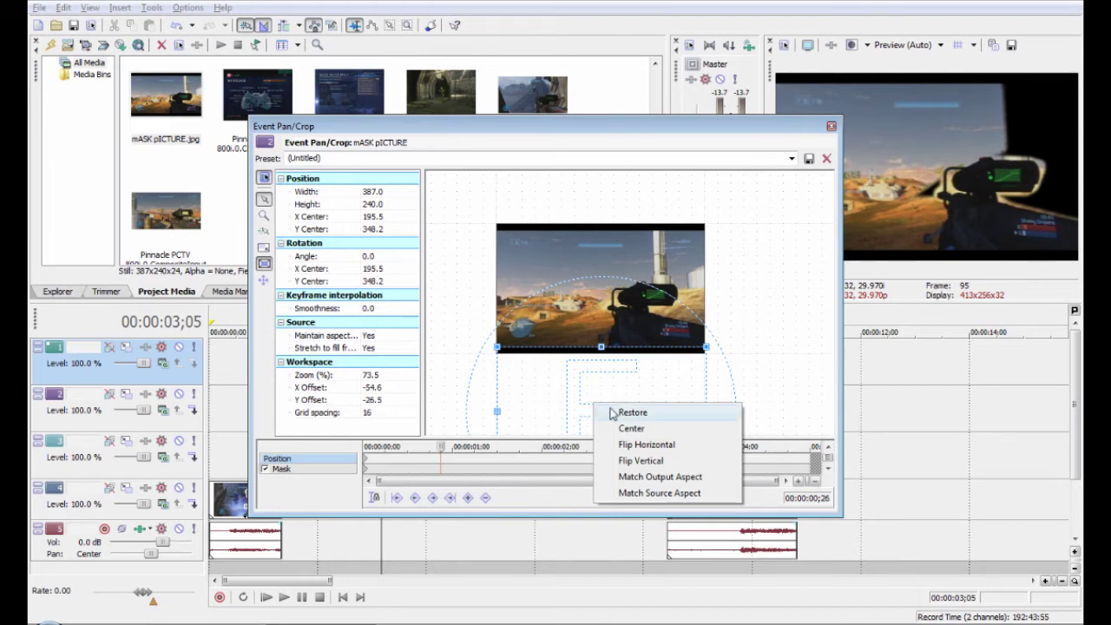
{"action": "left_click", "coordinate": [631, 412]}
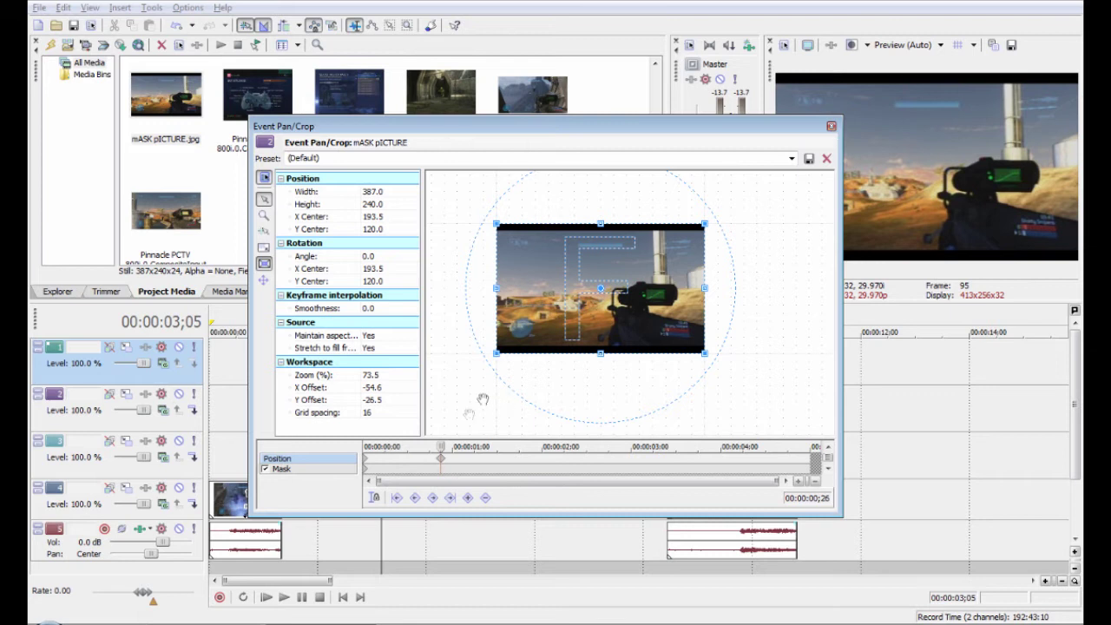
{"action": "mouse_move", "coordinate": [441, 446]}
{"action": "left_mouse_down"}
{"action": "mouse_move", "coordinate": [351, 463]}
{"action": "mouse_move", "coordinate": [484, 448]}
{"action": "mouse_move", "coordinate": [417, 457]}
{"action": "mouse_move", "coordinate": [442, 460]}
{"action": "left_mouse_up"}
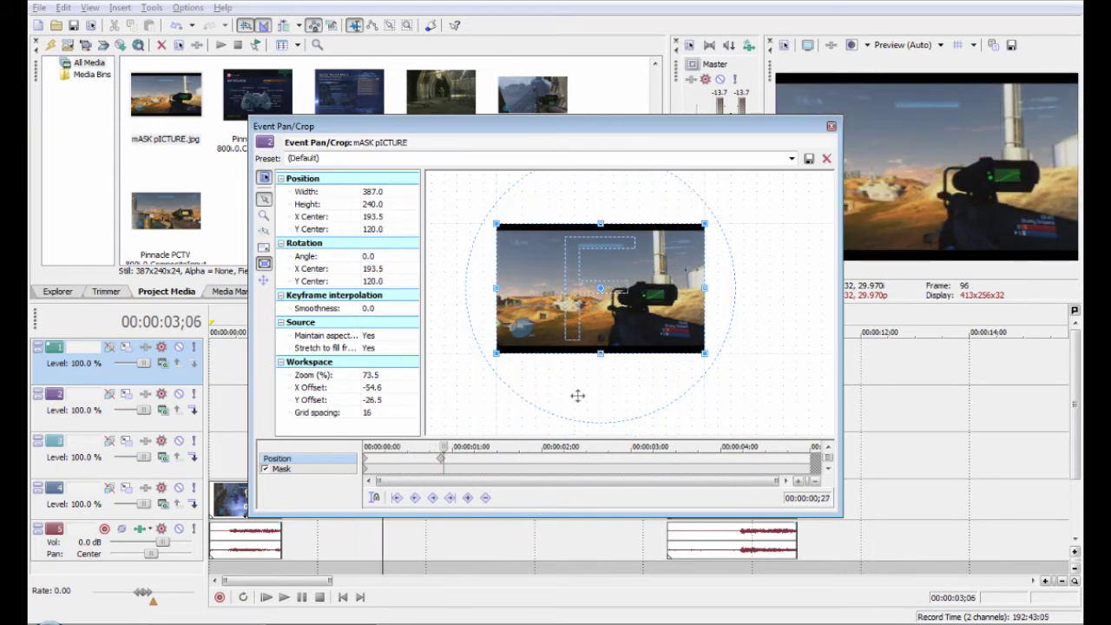
{"action": "left_click", "coordinate": [831, 127]}
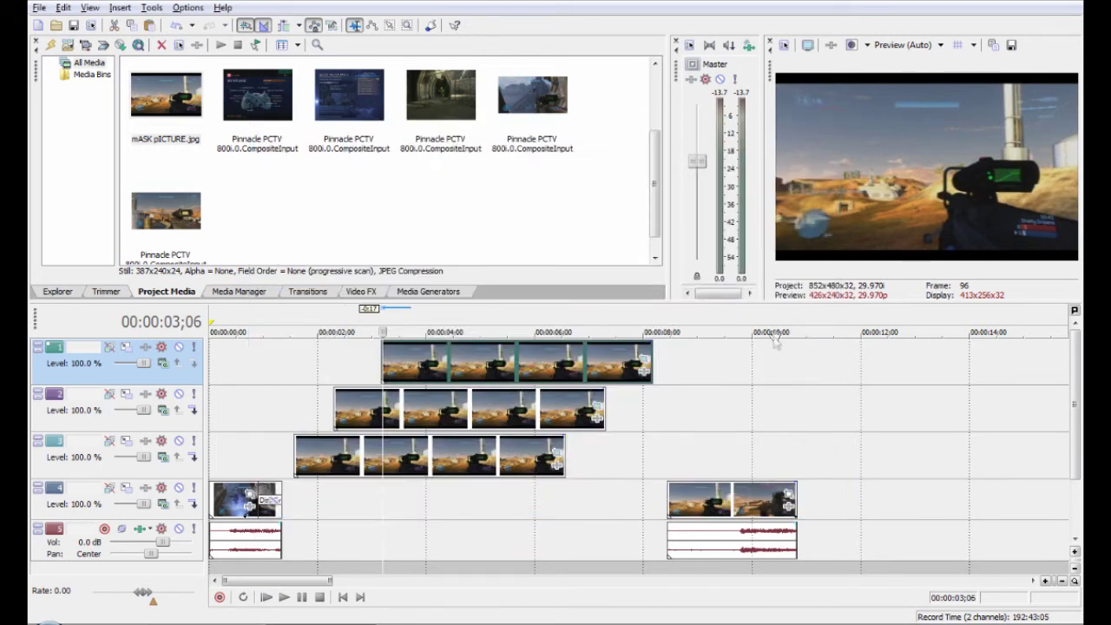
- Open the track 1 picture's Pan/Crop in Position mode and shift its framing right to X Center 493.6
{"action": "left_click", "coordinate": [644, 367]}
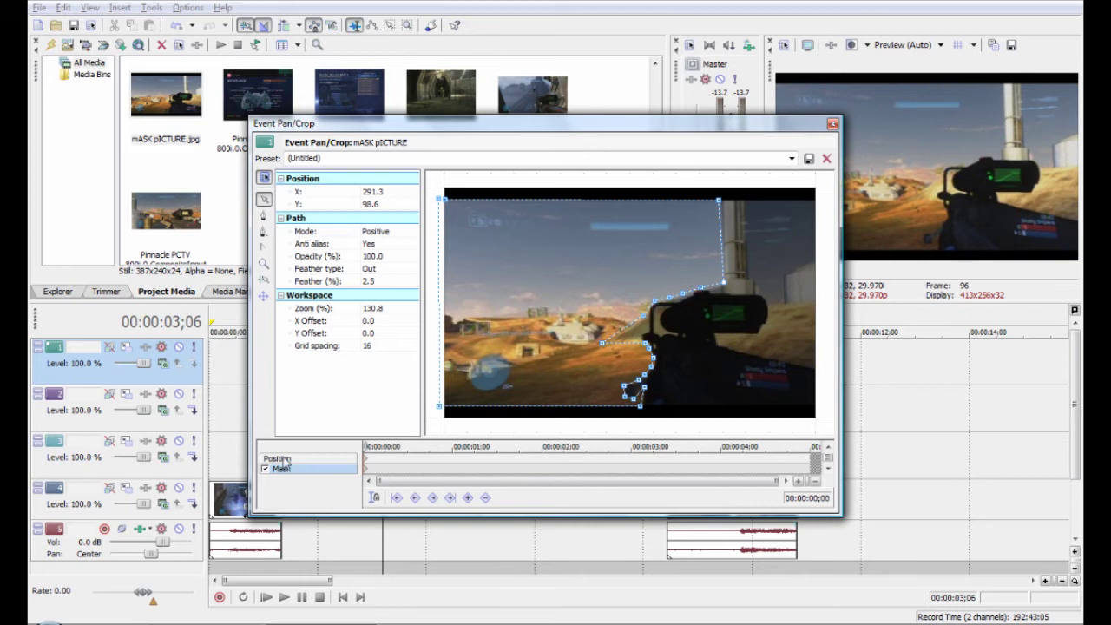
{"action": "left_click", "coordinate": [280, 458]}
{"action": "scroll", "coordinate": [601, 322], "scroll_direction": "down", "scroll_amount": 6}
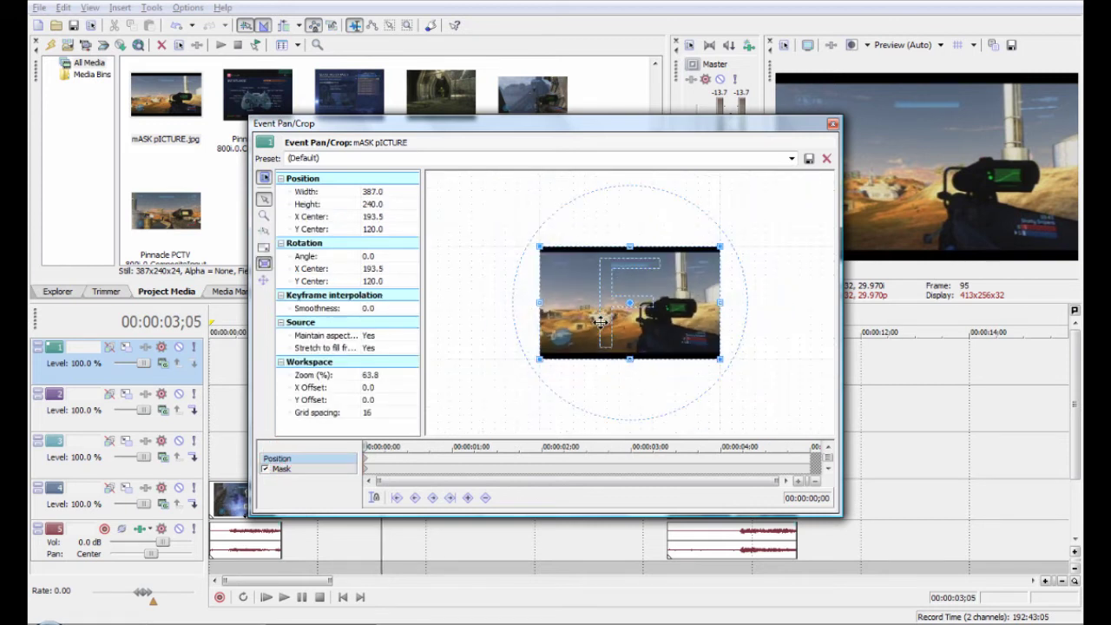
{"action": "left_click_drag", "start_coordinate": [651, 310], "coordinate": [807, 307]}
{"action": "left_click_drag", "start_coordinate": [696, 127], "coordinate": [544, 150]}
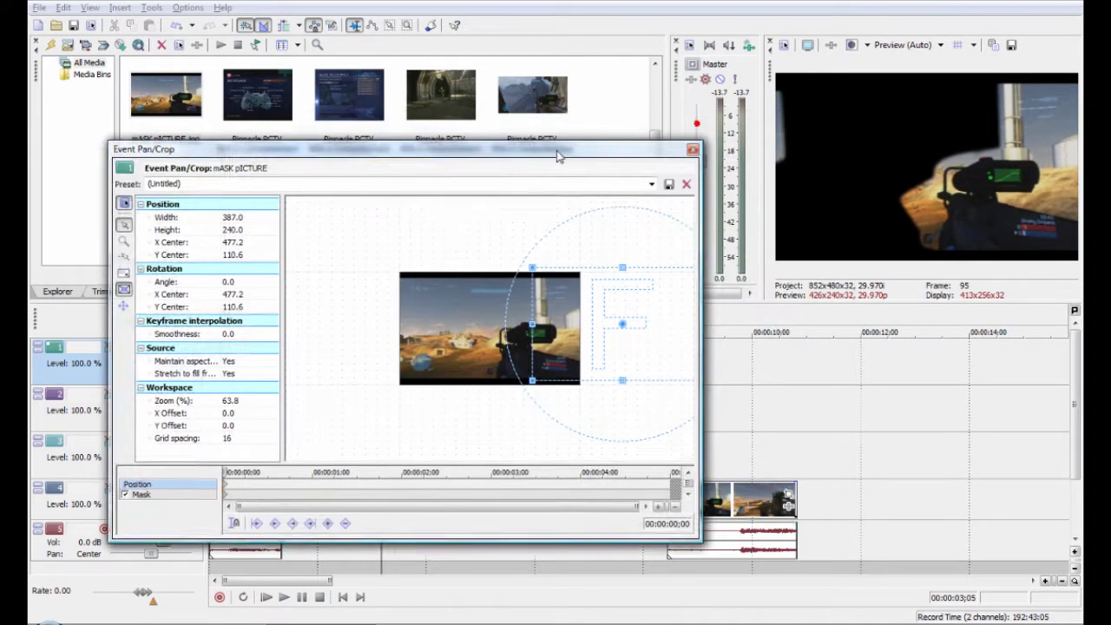
{"action": "scroll", "coordinate": [555, 309], "scroll_direction": "down", "scroll_amount": 1}
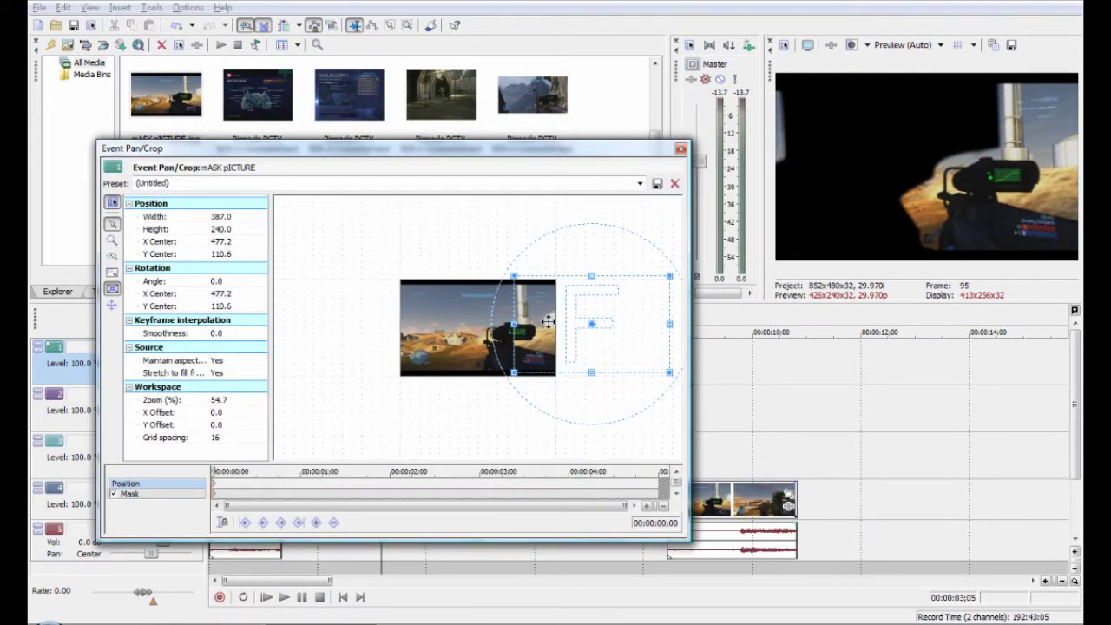
{"action": "left_click_drag", "start_coordinate": [566, 317], "coordinate": [574, 321]}
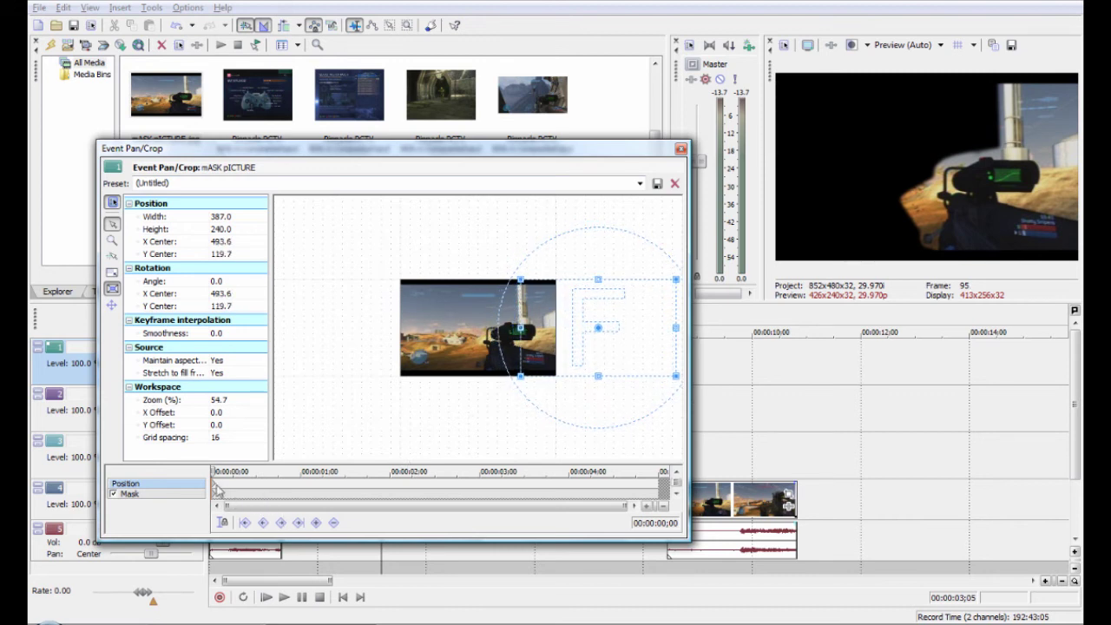
- At frame 26, Restore the crop to the full 387×240 default centred at X 193.5
{"action": "left_click_drag", "start_coordinate": [214, 470], "coordinate": [231, 470]}
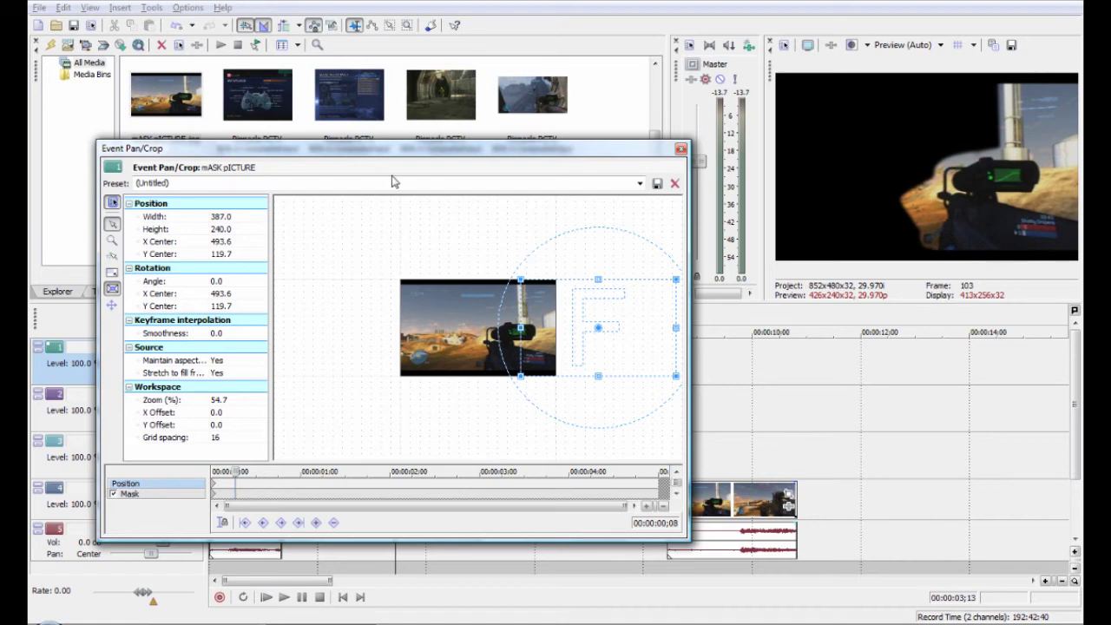
{"action": "left_click_drag", "start_coordinate": [403, 156], "coordinate": [756, 118]}
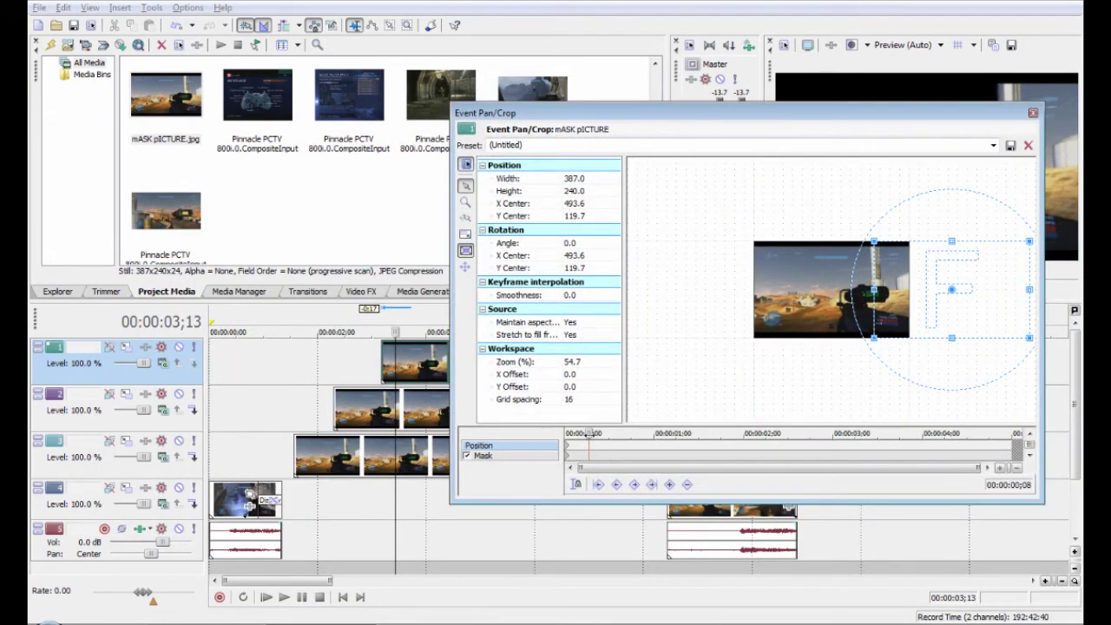
{"action": "left_click_drag", "start_coordinate": [589, 433], "coordinate": [640, 435]}
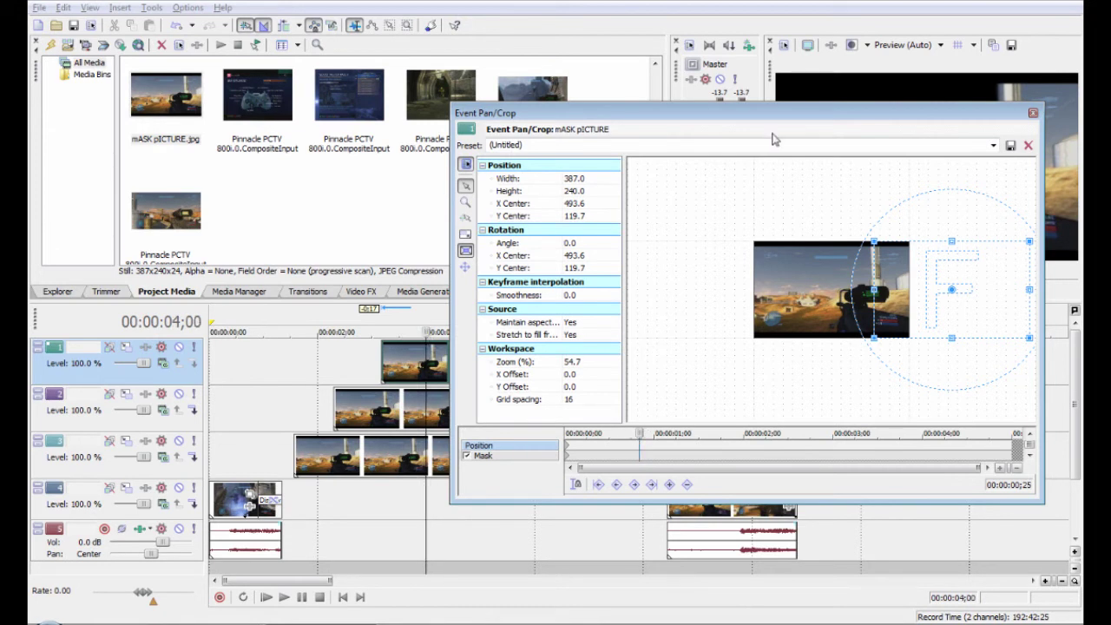
{"action": "left_click_drag", "start_coordinate": [774, 122], "coordinate": [584, 120]}
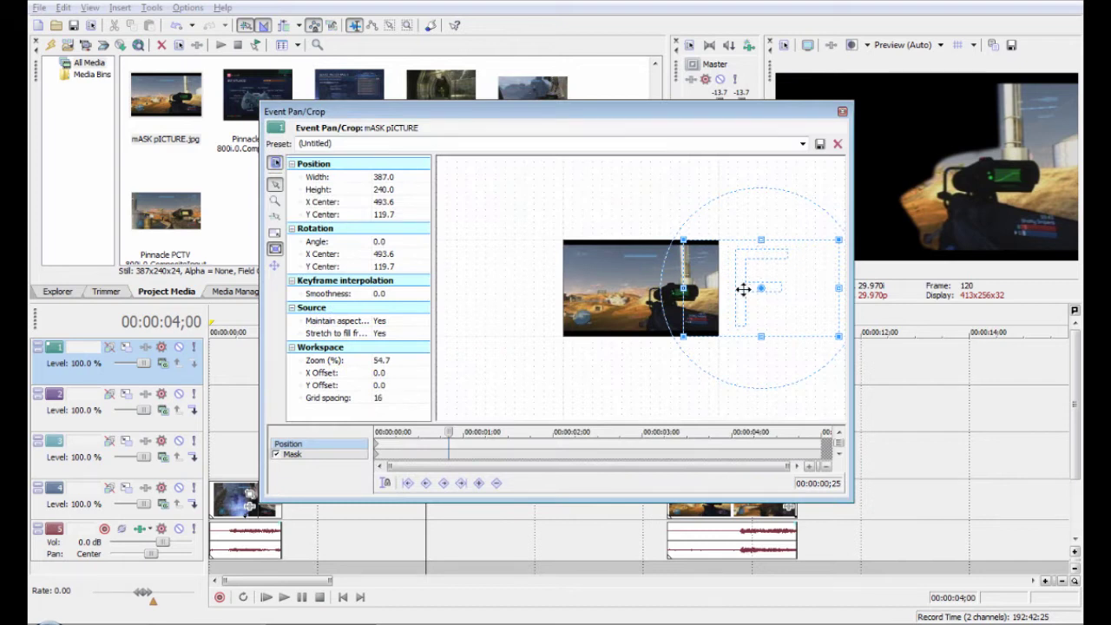
{"action": "right_click", "coordinate": [742, 289]}
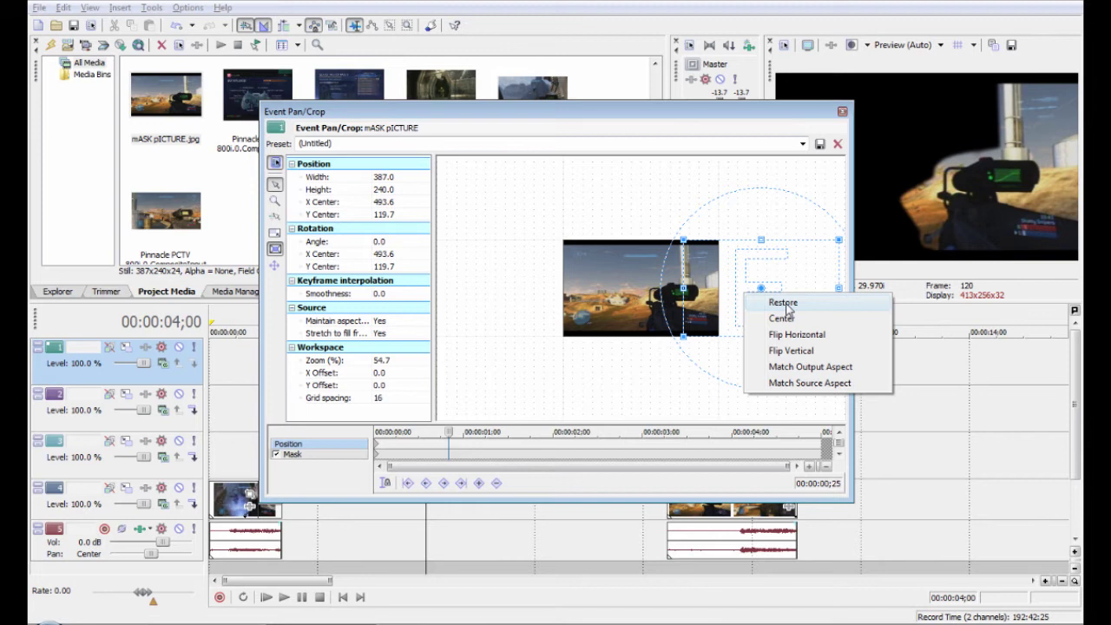
{"action": "left_click", "coordinate": [783, 303]}
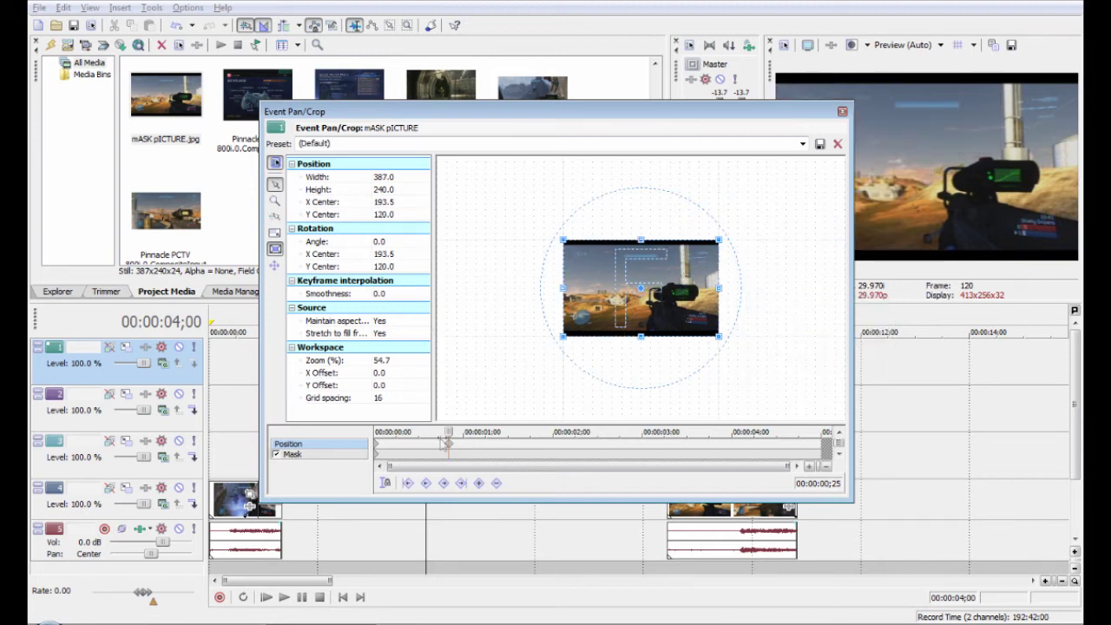
{"action": "left_click_drag", "start_coordinate": [445, 442], "coordinate": [501, 457]}
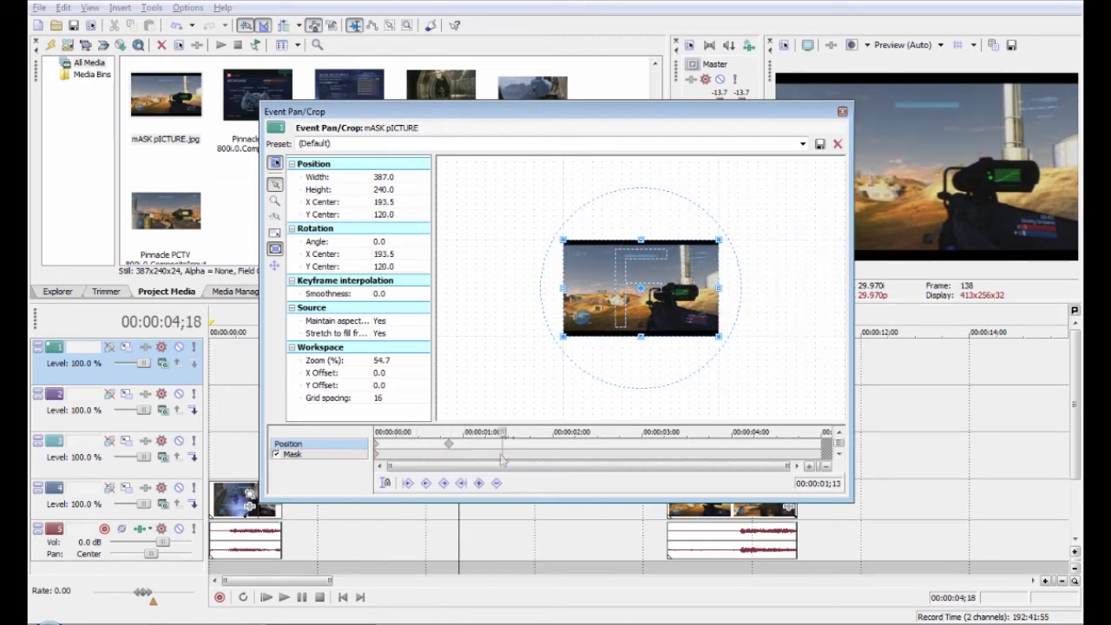
{"action": "left_click_drag", "start_coordinate": [694, 114], "coordinate": [531, 141]}
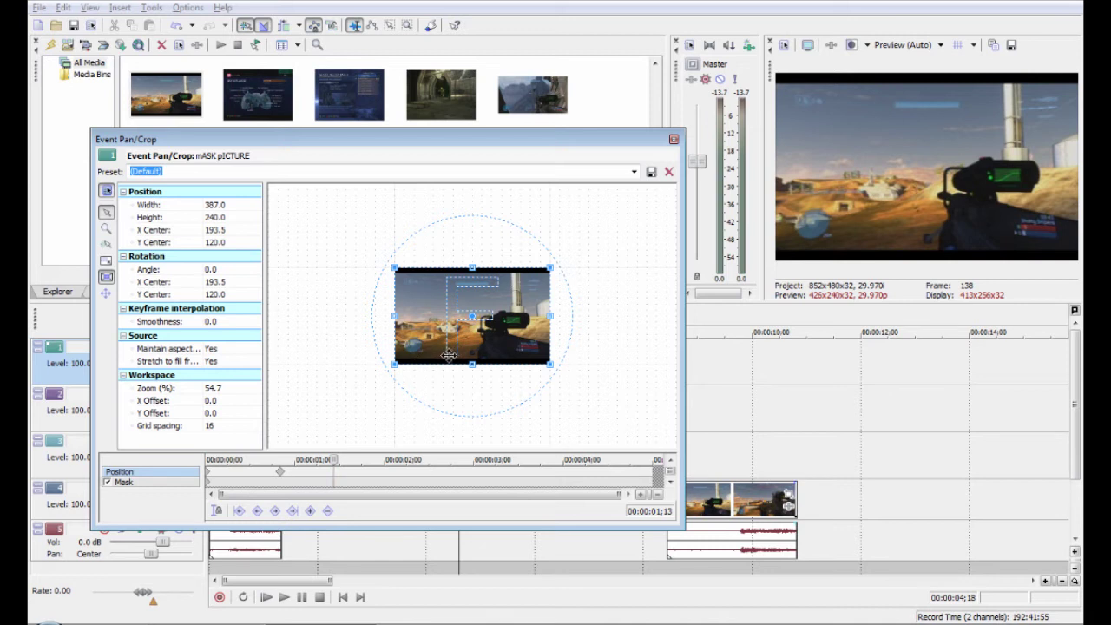
- At 0;24, shrink the crop frame to 354.1 × 214.4 with X Center 205.5
{"action": "scroll", "coordinate": [277, 483], "scroll_direction": "up", "scroll_amount": 3}
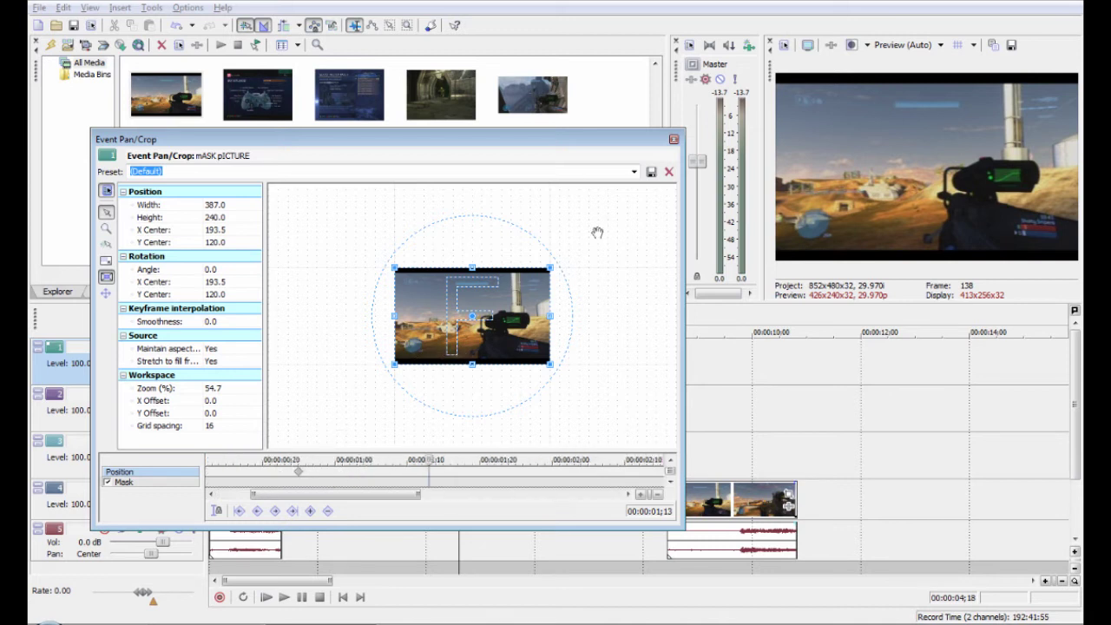
{"action": "left_click_drag", "start_coordinate": [587, 139], "coordinate": [609, 111]}
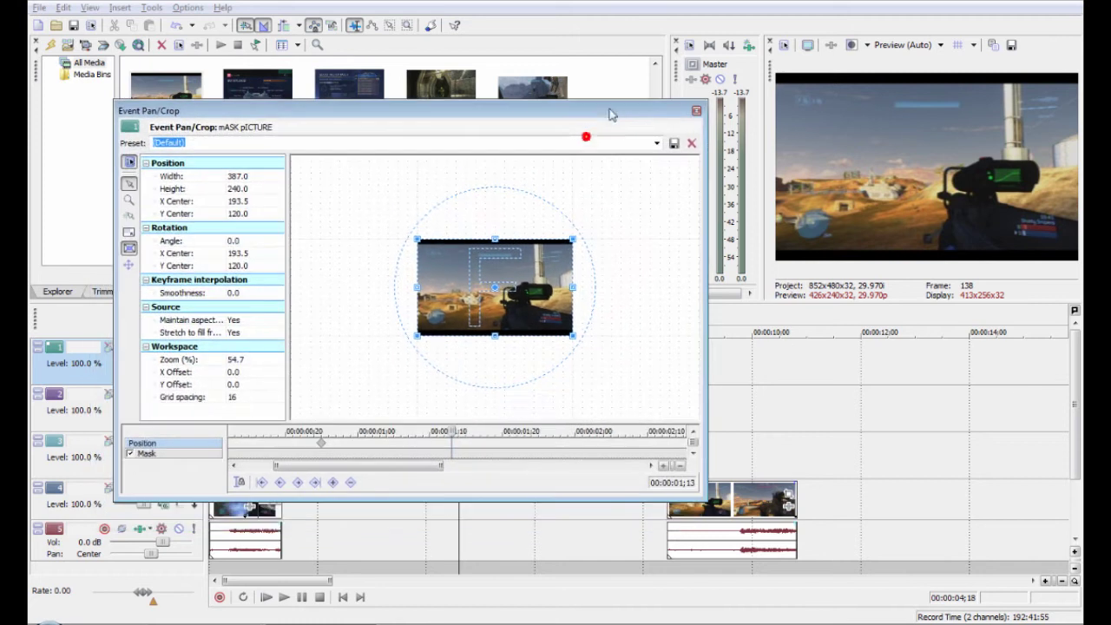
{"action": "left_click_drag", "start_coordinate": [393, 474], "coordinate": [373, 474]}
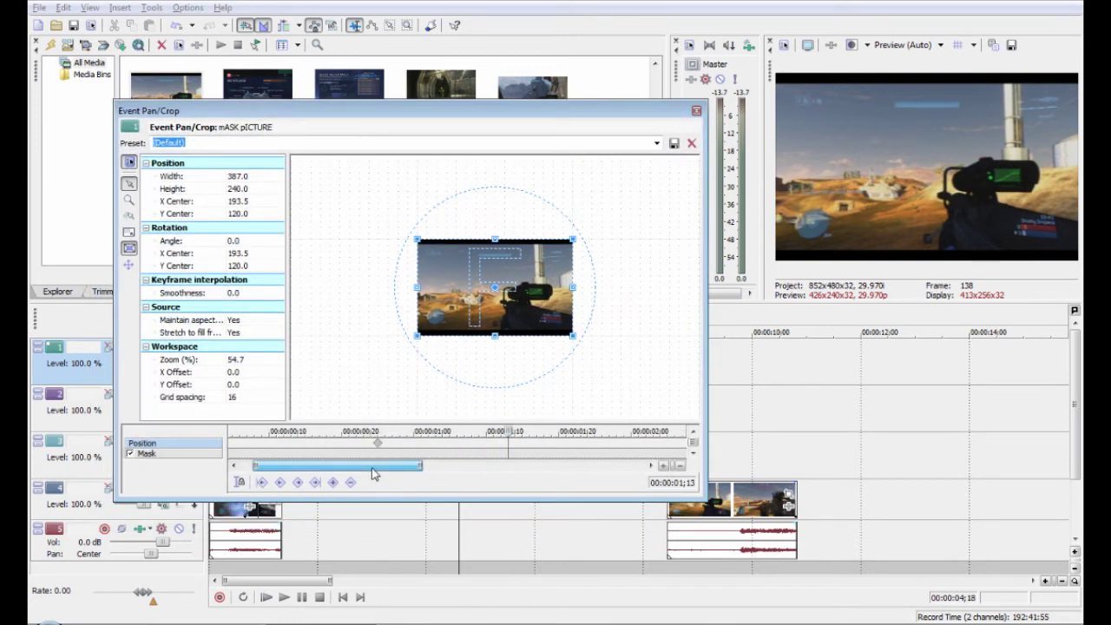
{"action": "left_click_drag", "start_coordinate": [510, 431], "coordinate": [371, 432]}
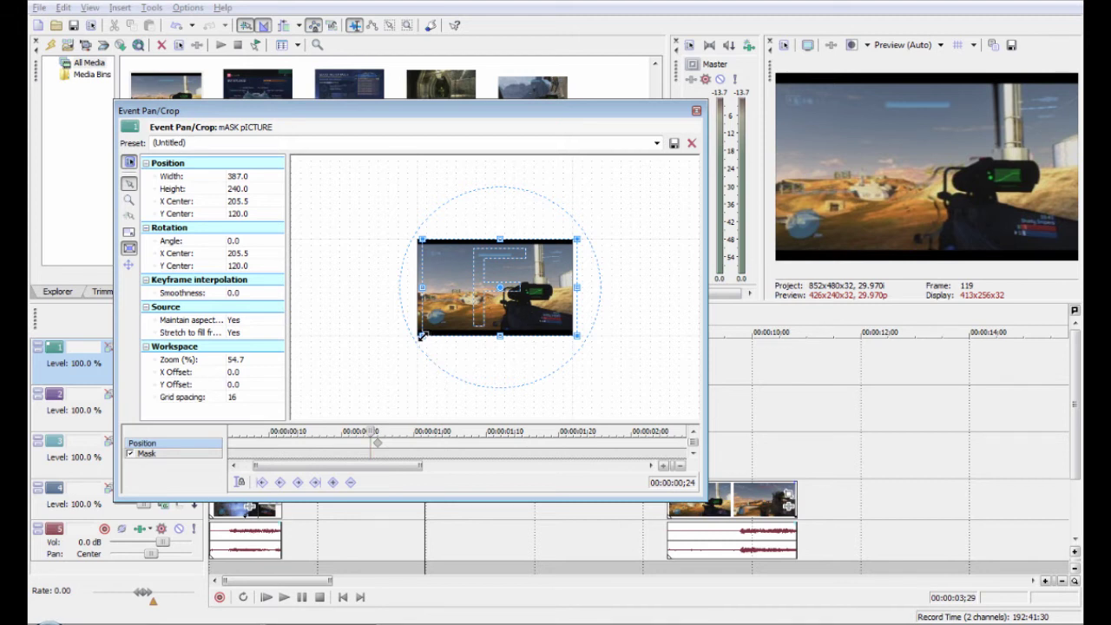
{"action": "left_click_drag", "start_coordinate": [421, 334], "coordinate": [428, 330]}
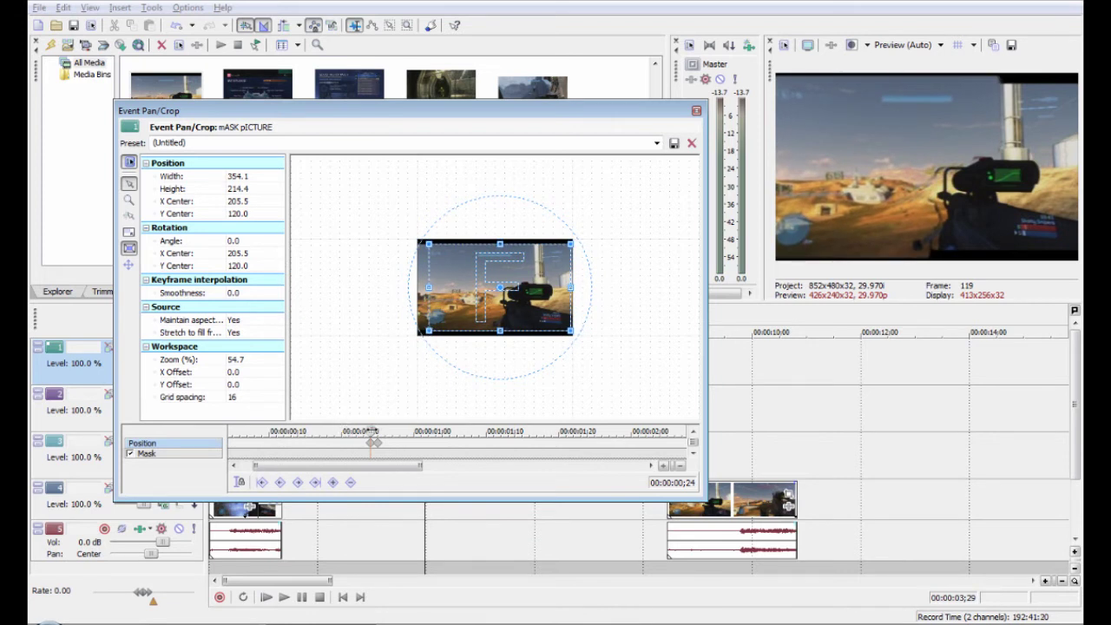
{"action": "left_click", "coordinate": [372, 431]}
- Restore the full default crop on the final frame, scrub to check the zoom, and close Pan/Crop
{"action": "right_click", "coordinate": [509, 297]}
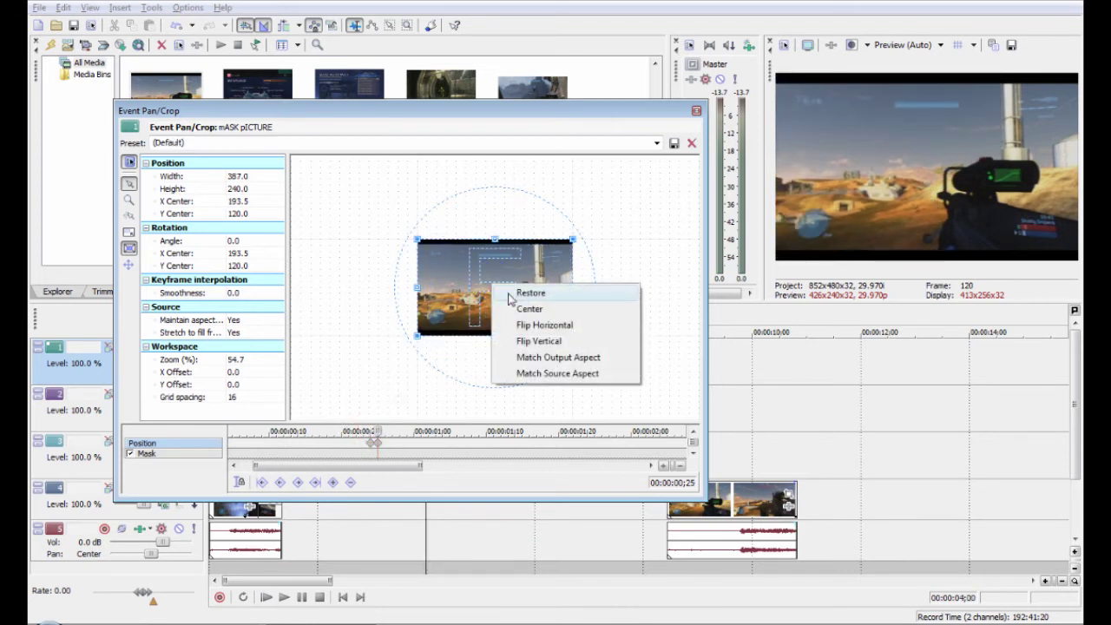
{"action": "left_click", "coordinate": [513, 295]}
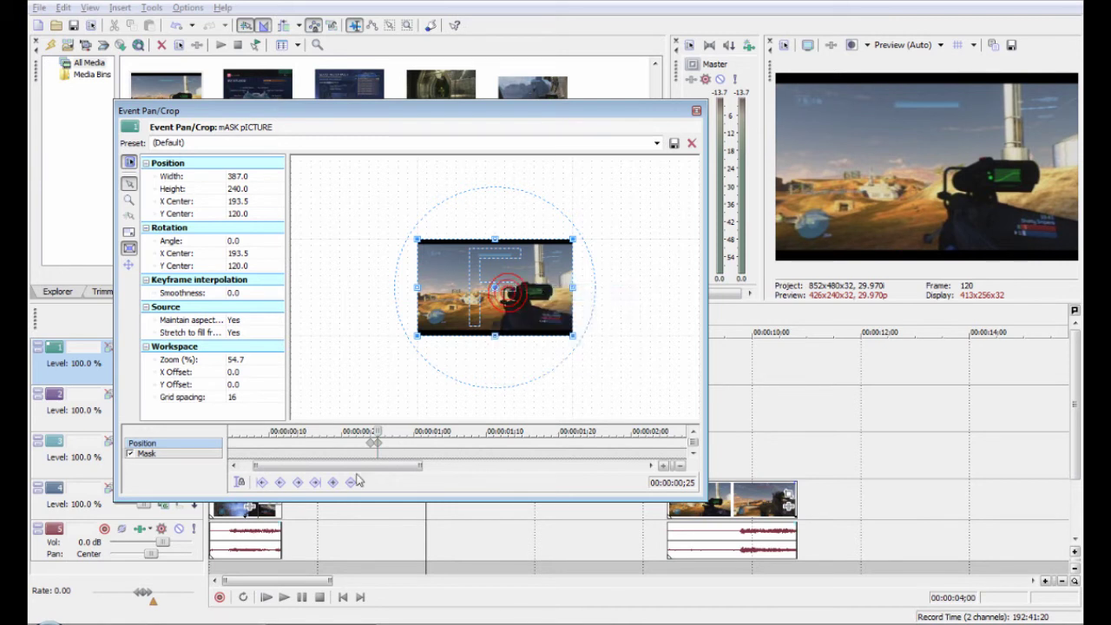
{"action": "left_click_drag", "start_coordinate": [375, 431], "coordinate": [380, 458]}
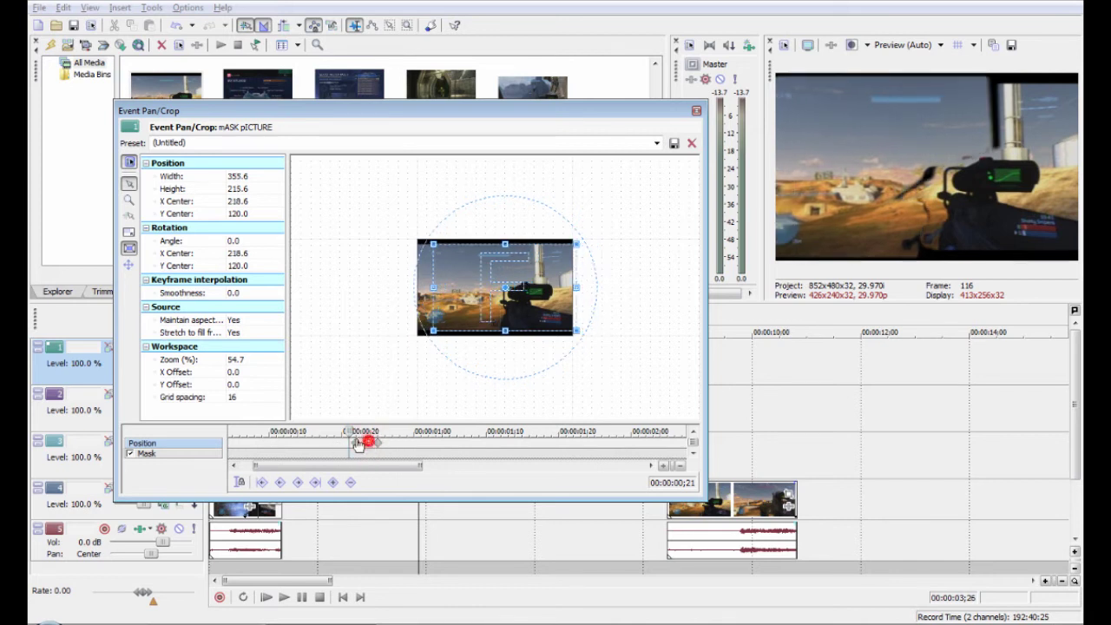
{"action": "left_click_drag", "start_coordinate": [345, 430], "coordinate": [393, 468]}
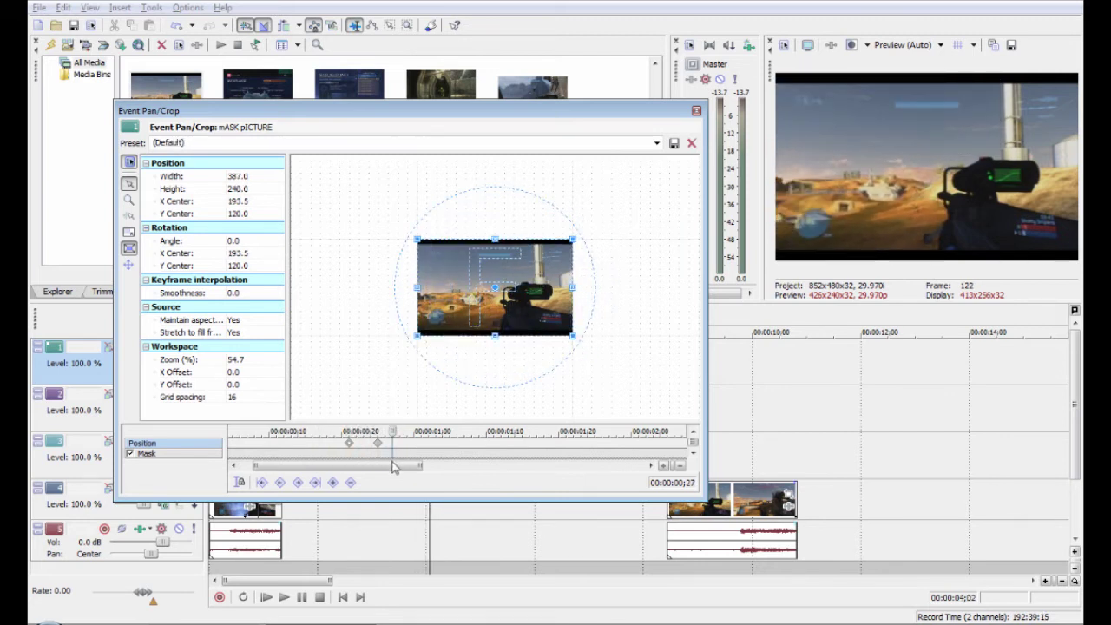
{"action": "left_click", "coordinate": [695, 112]}
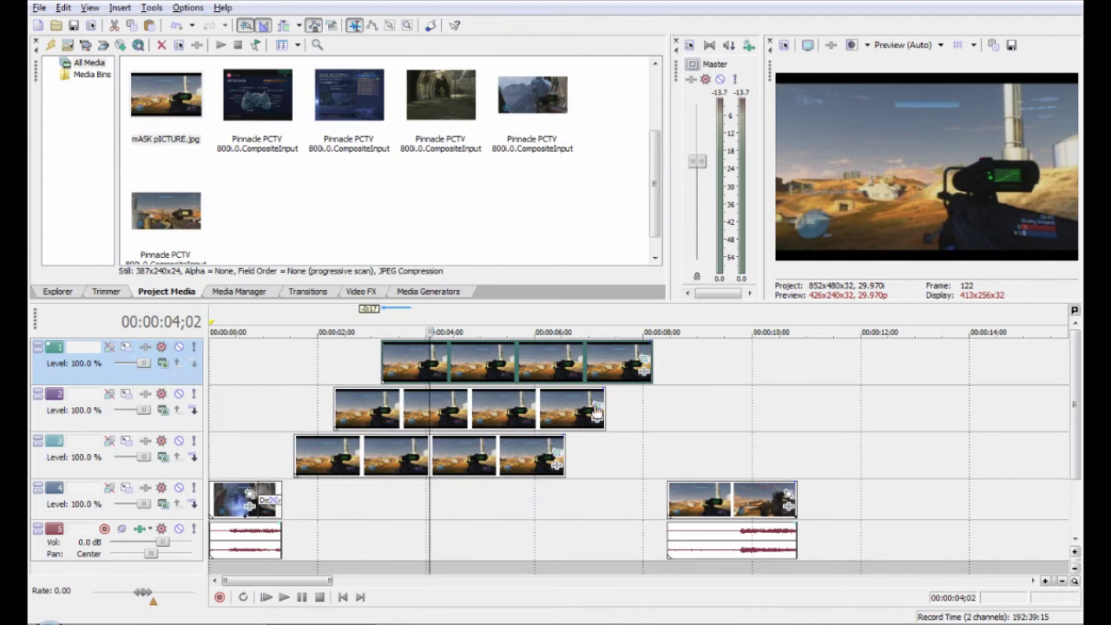
- Open the track 2 picture's Pan/Crop and shrink its crop frame a frame later
{"action": "left_click", "coordinate": [596, 406]}
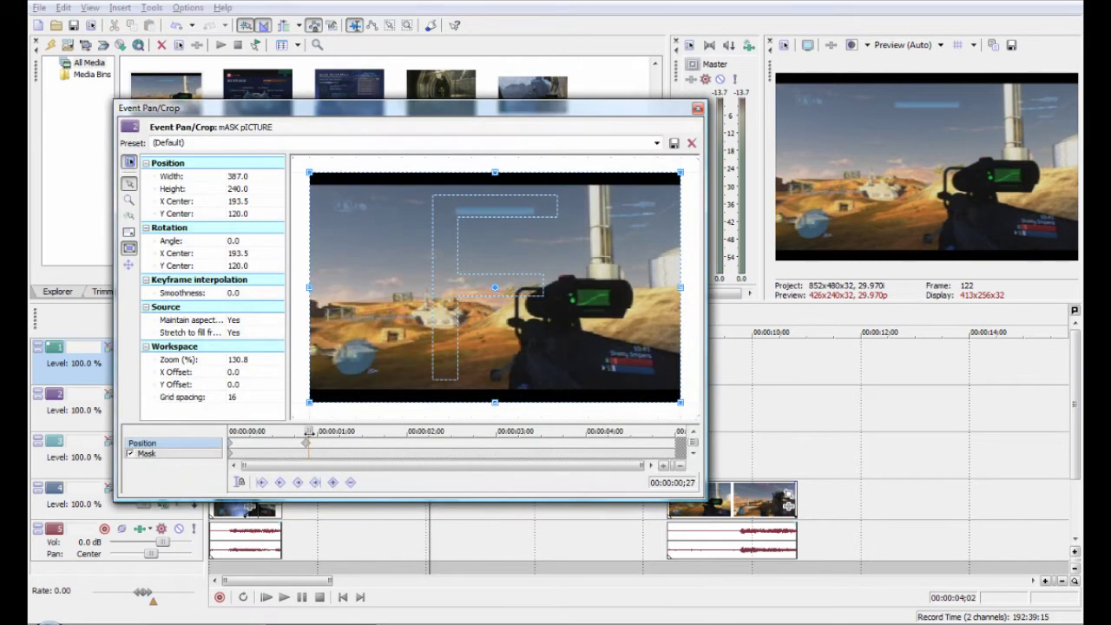
{"action": "left_click", "coordinate": [291, 442]}
{"action": "scroll", "coordinate": [308, 455], "scroll_direction": "up", "scroll_amount": 5}
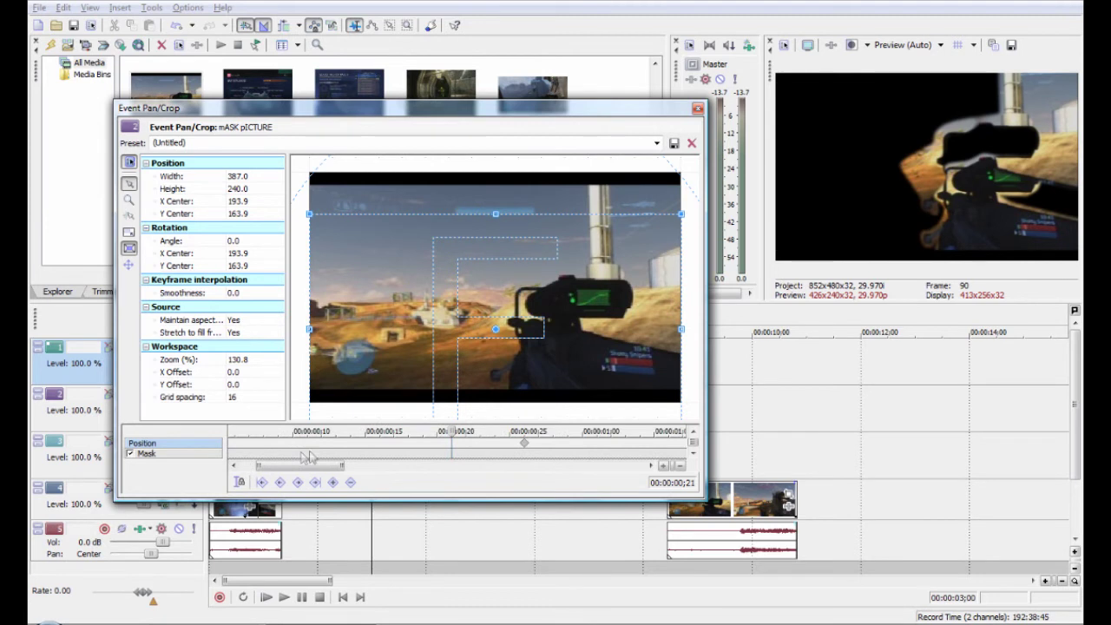
{"action": "left_click_drag", "start_coordinate": [449, 432], "coordinate": [467, 431]}
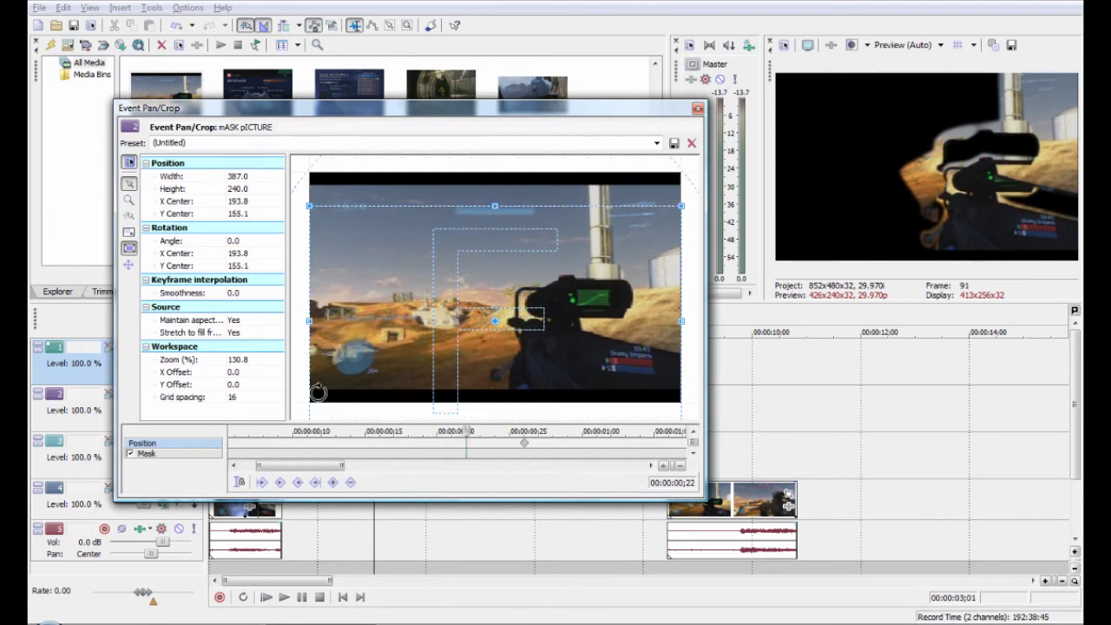
{"action": "left_click_drag", "start_coordinate": [309, 204], "coordinate": [320, 221]}
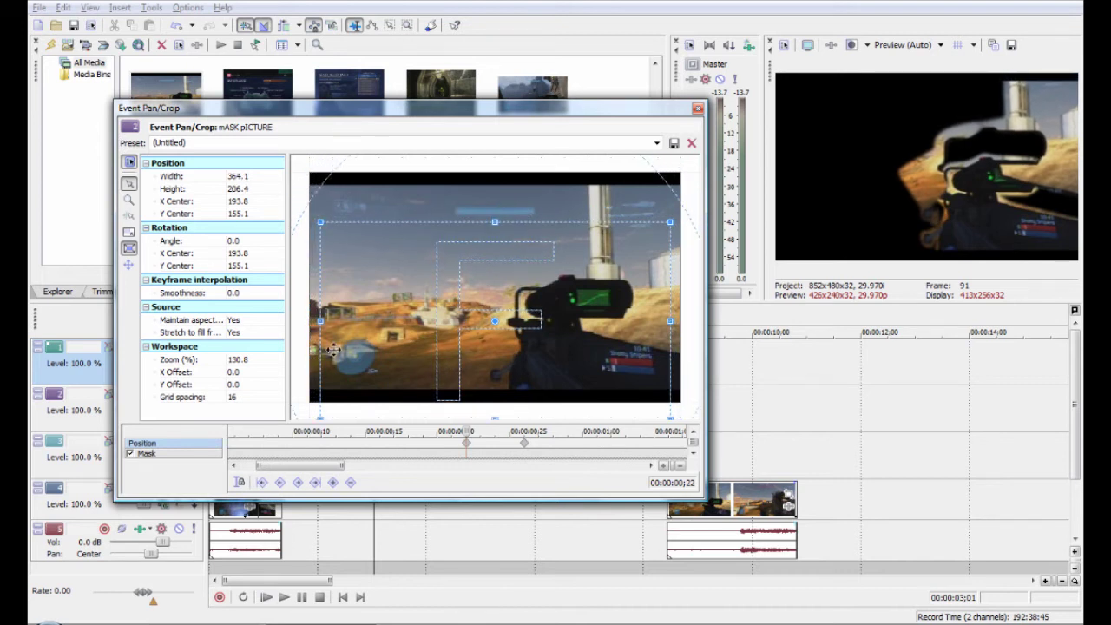
- Tighten the crop to 336.4 × 203.4 at 0;22, preview the zoom, and close the editor
{"action": "left_click_drag", "start_coordinate": [466, 431], "coordinate": [438, 456]}
{"action": "left_click_drag", "start_coordinate": [317, 236], "coordinate": [334, 240]}
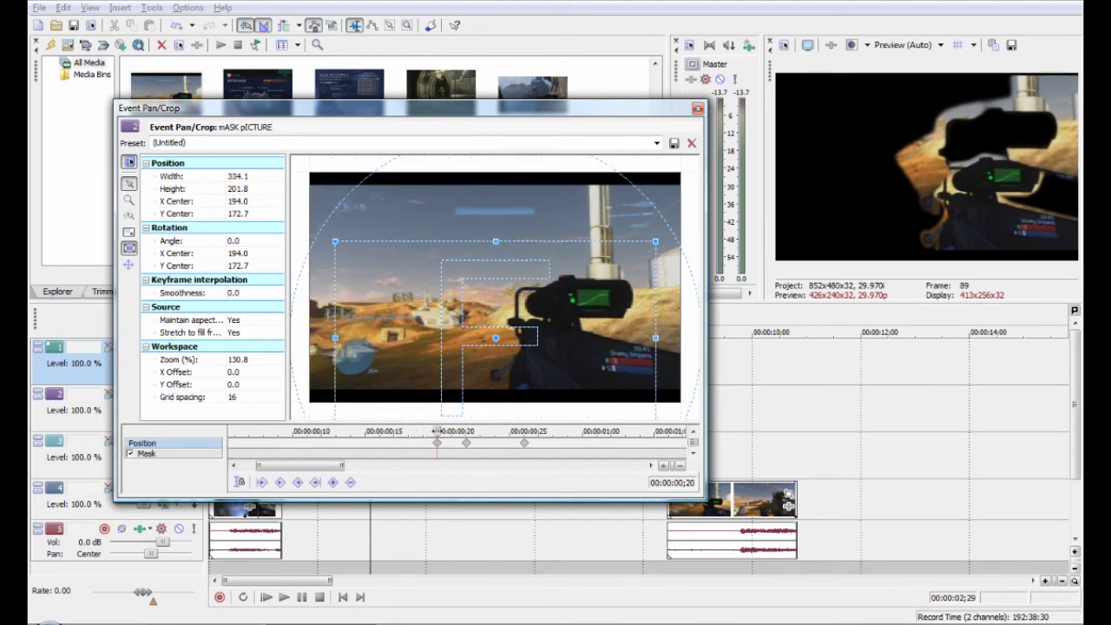
{"action": "left_click", "coordinate": [465, 445]}
{"action": "left_click_drag", "start_coordinate": [438, 448], "coordinate": [524, 431]}
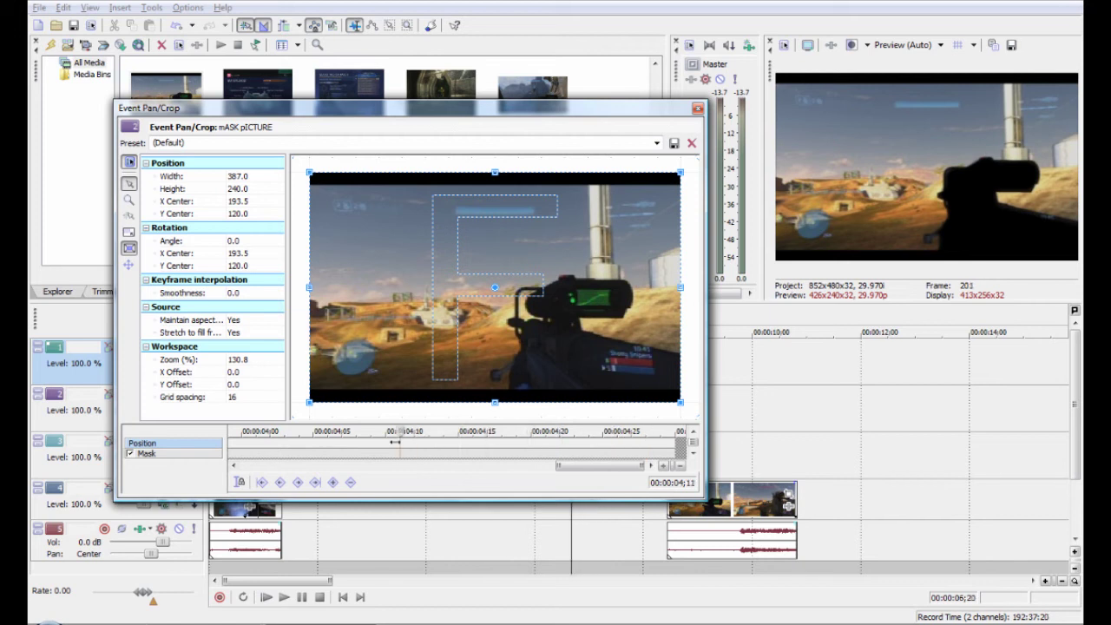
{"action": "left_click", "coordinate": [698, 108]}
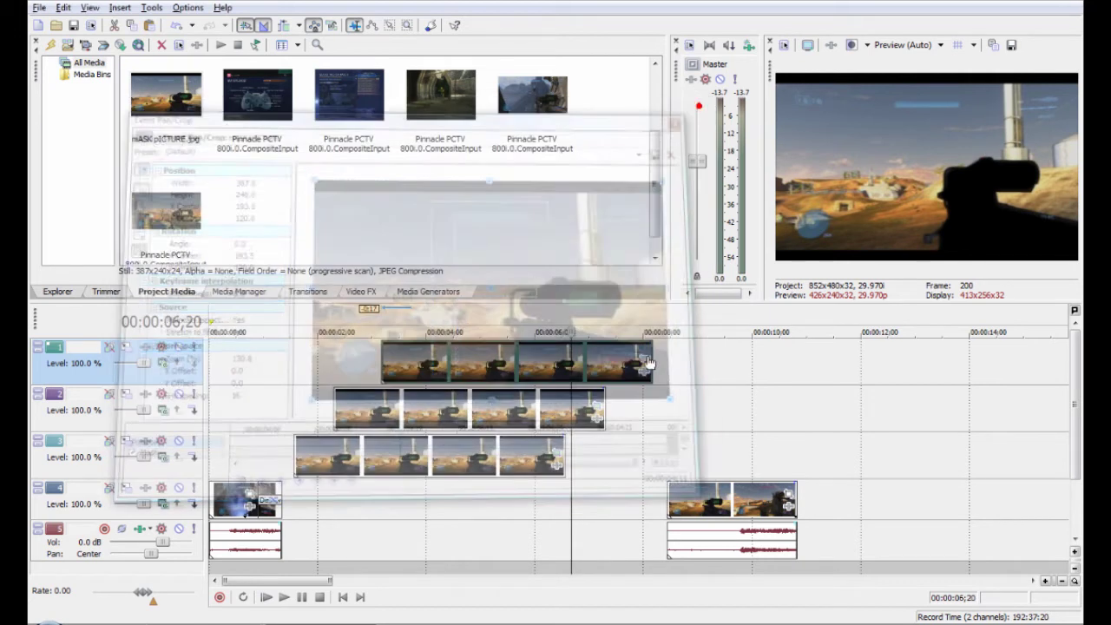
- Give the next mASK pICTURE event a 345.7 × 215.5 crop keyframe at 0;18, preview, and close
{"action": "left_click", "coordinate": [557, 459]}
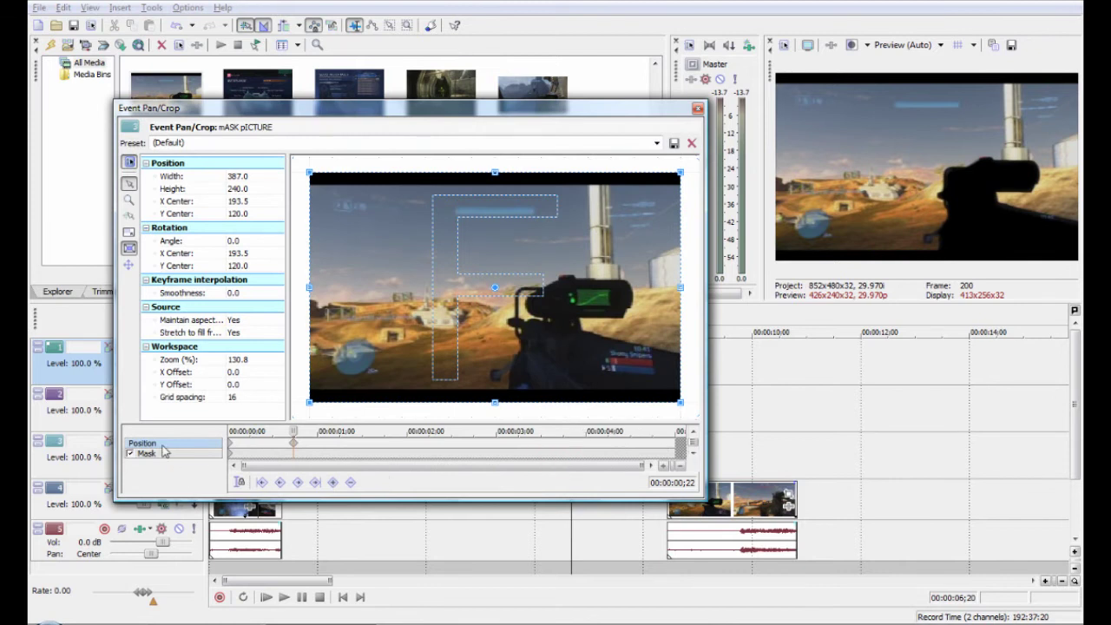
{"action": "scroll", "coordinate": [286, 467], "scroll_direction": "up", "scroll_amount": 3}
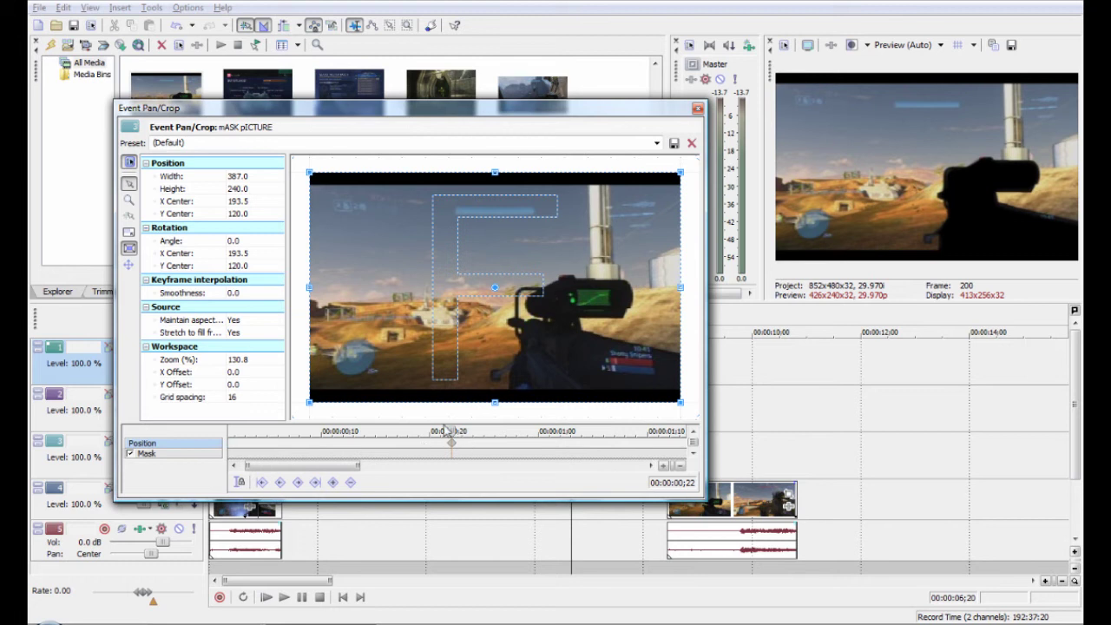
{"action": "left_click_drag", "start_coordinate": [451, 432], "coordinate": [408, 431]}
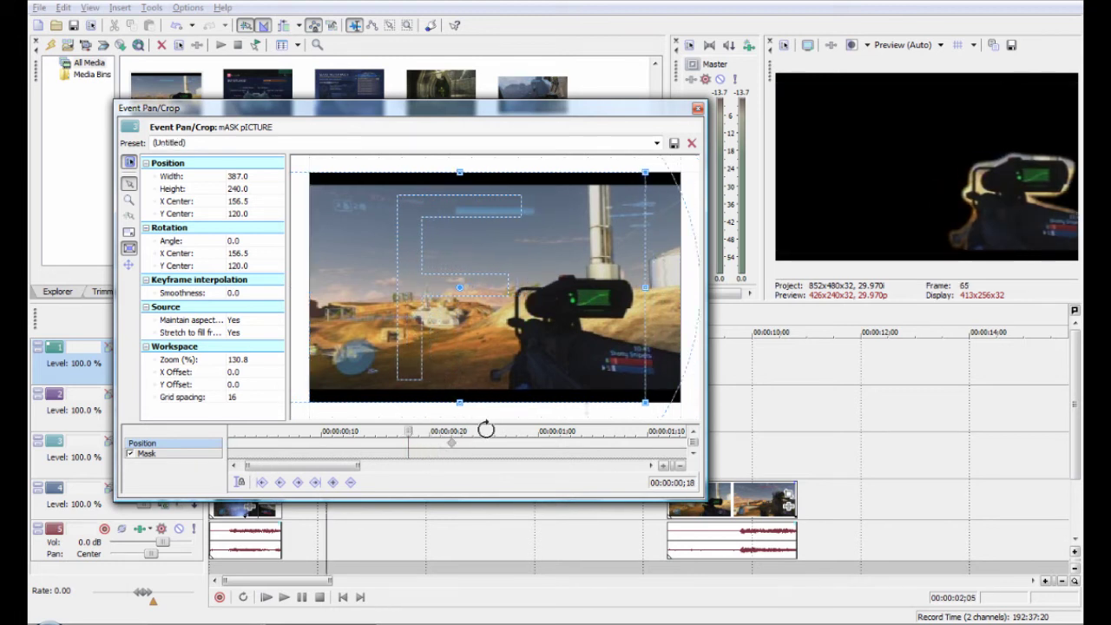
{"action": "left_click_drag", "start_coordinate": [644, 401], "coordinate": [624, 390]}
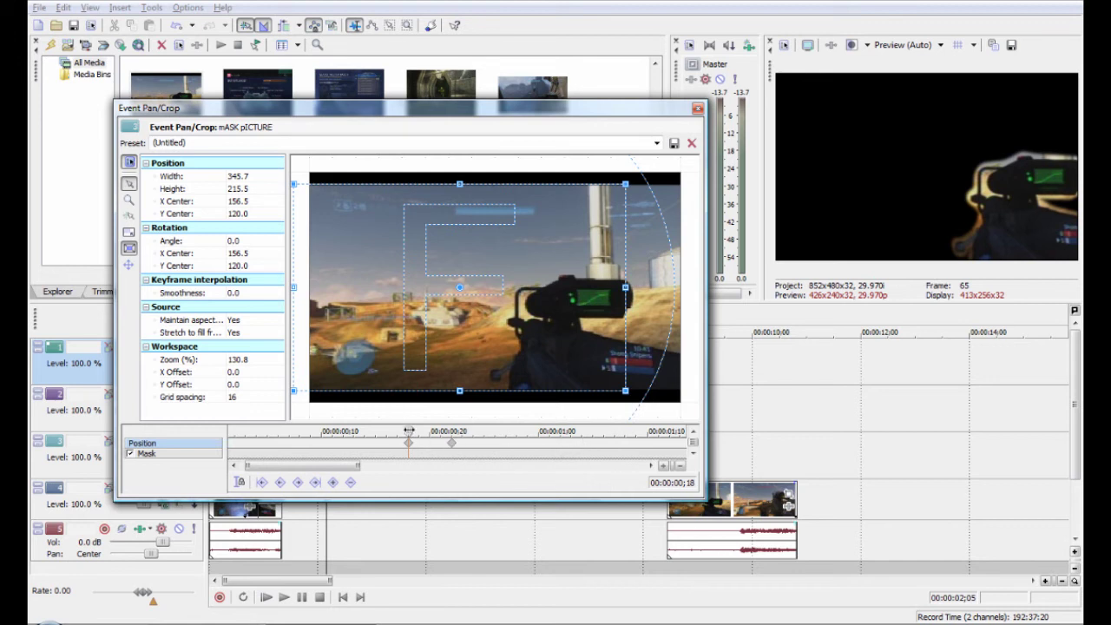
{"action": "left_click_drag", "start_coordinate": [409, 430], "coordinate": [465, 431]}
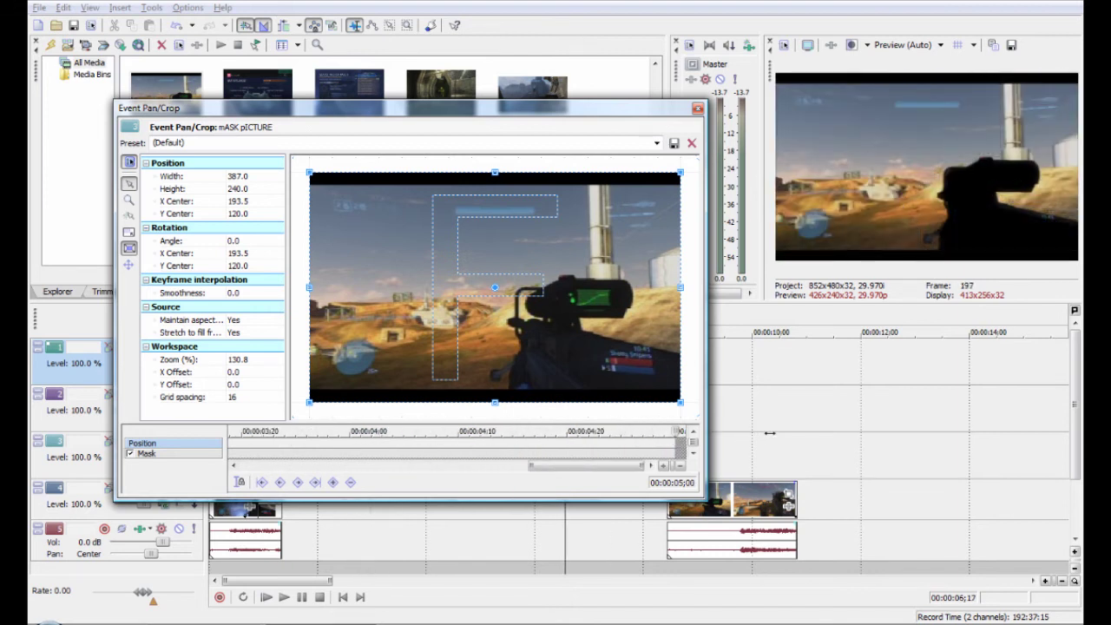
{"action": "left_click_drag", "start_coordinate": [665, 441], "coordinate": [568, 440]}
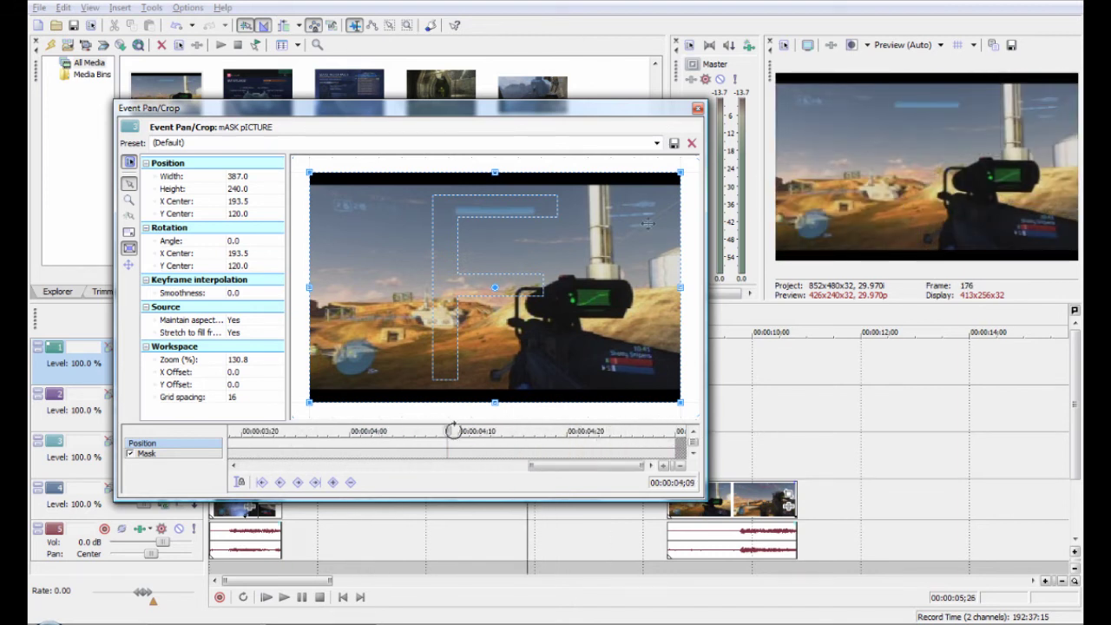
{"action": "left_click", "coordinate": [698, 109]}
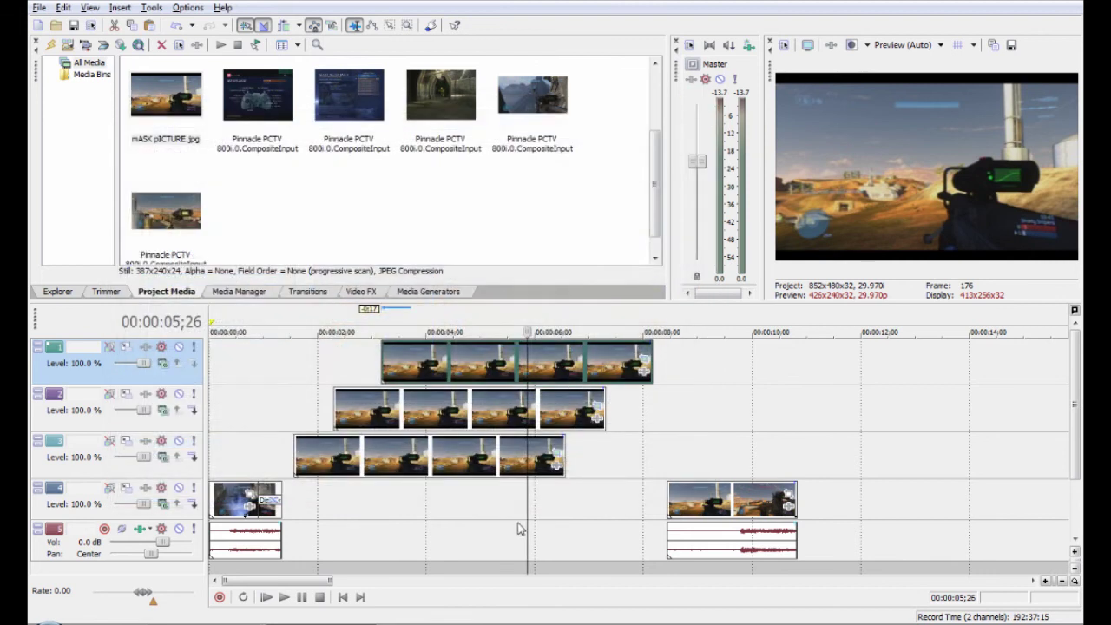
{"action": "left_click_drag", "start_coordinate": [528, 502], "coordinate": [381, 540]}
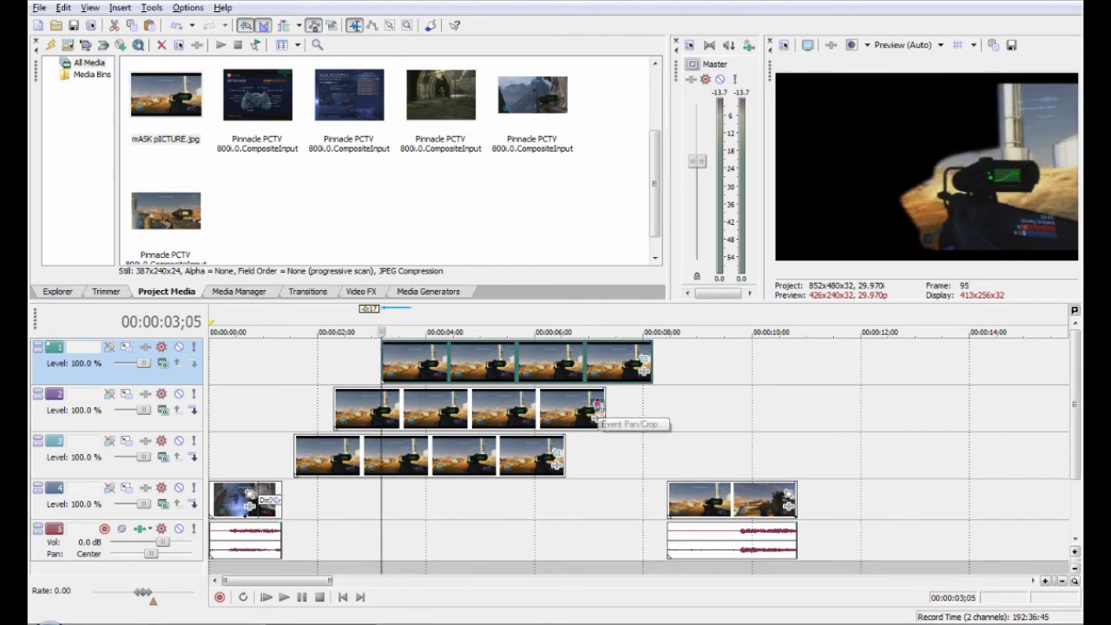
{"action": "left_click", "coordinate": [597, 409]}
- Zoom the keyframe timeline and place the cursor about one second into track 2's mask picture
{"action": "scroll", "coordinate": [396, 457], "scroll_direction": "up", "scroll_amount": 5}
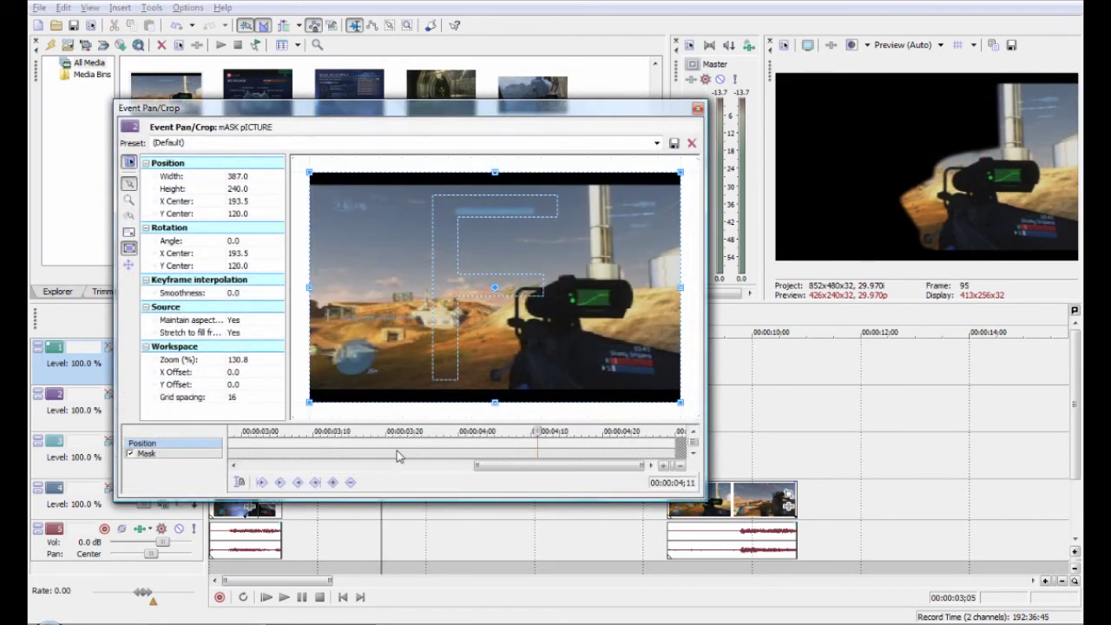
{"action": "left_click_drag", "start_coordinate": [535, 466], "coordinate": [320, 448]}
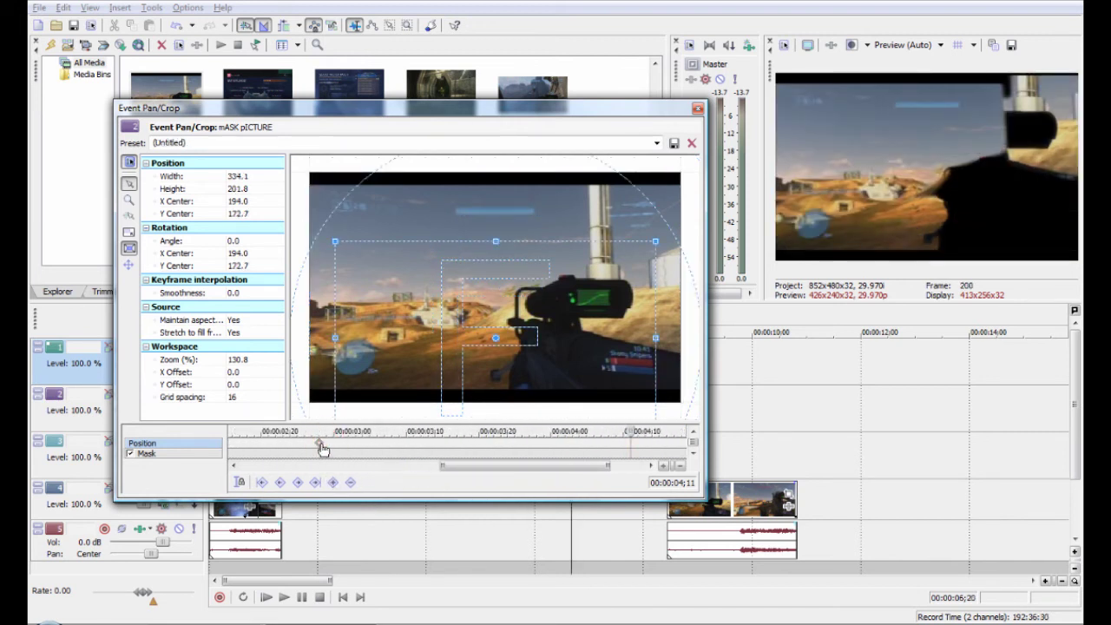
{"action": "scroll", "coordinate": [322, 447], "scroll_direction": "down", "scroll_amount": 5}
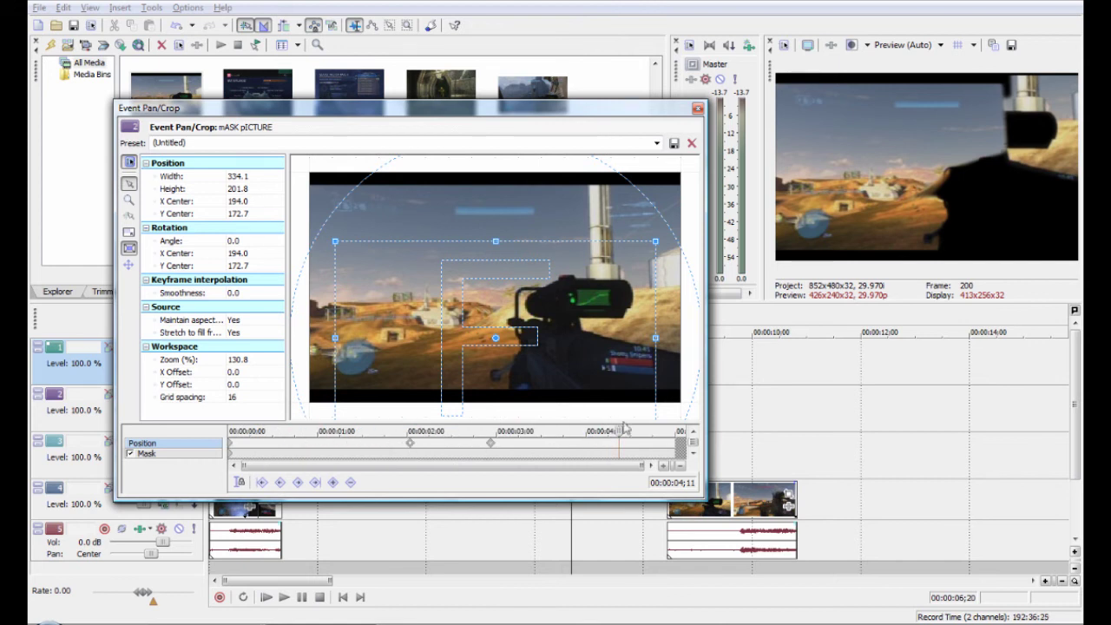
{"action": "left_click_drag", "start_coordinate": [620, 431], "coordinate": [409, 445]}
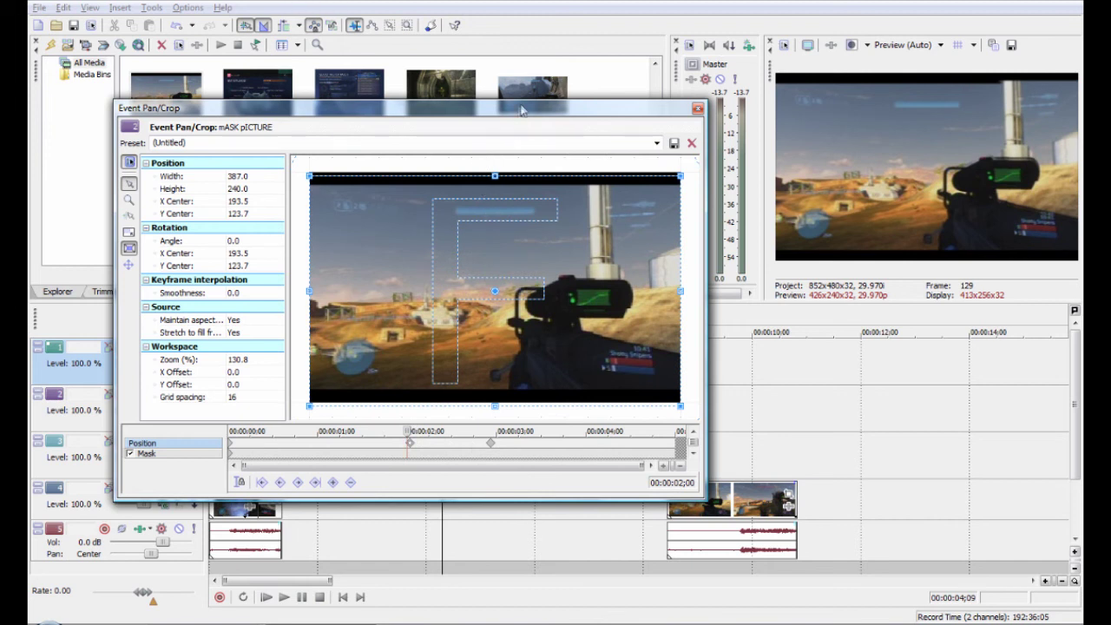
- Shift the mask picture's zoom keyframes earlier in the event, then recheck the masked frame
{"action": "left_click_drag", "start_coordinate": [522, 109], "coordinate": [830, 90]}
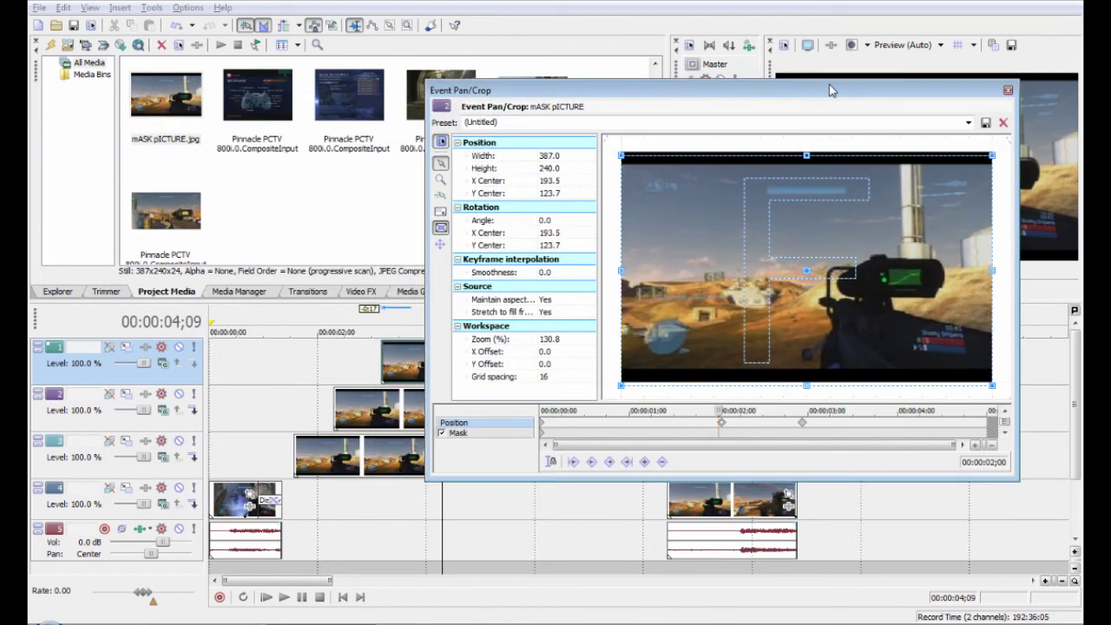
{"action": "left_click_drag", "start_coordinate": [783, 428], "coordinate": [748, 426]}
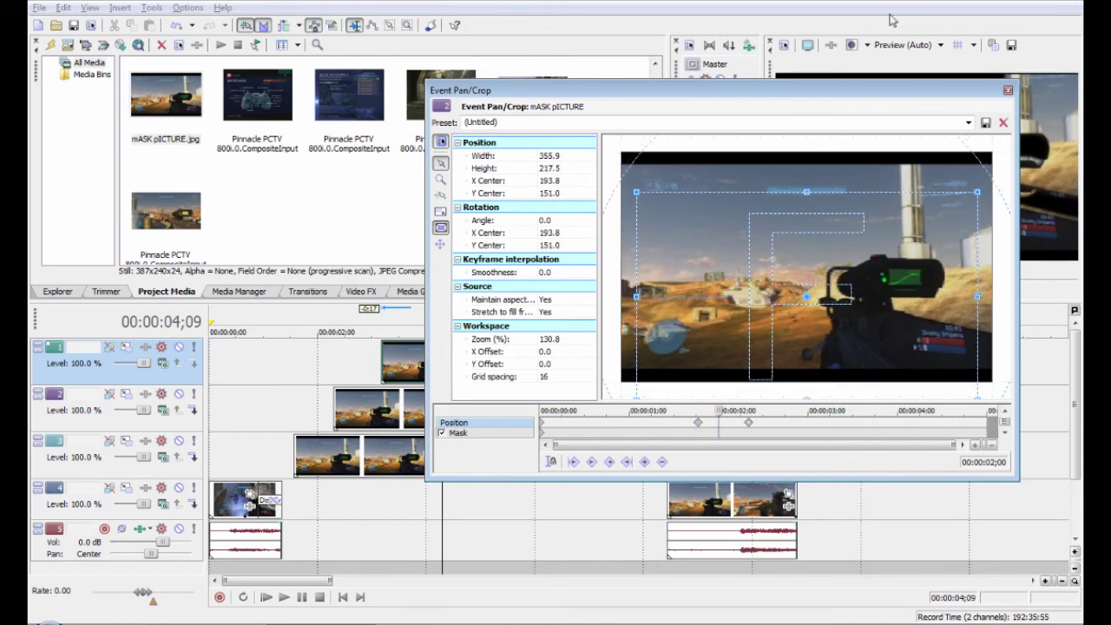
{"action": "left_click_drag", "start_coordinate": [873, 99], "coordinate": [545, 118]}
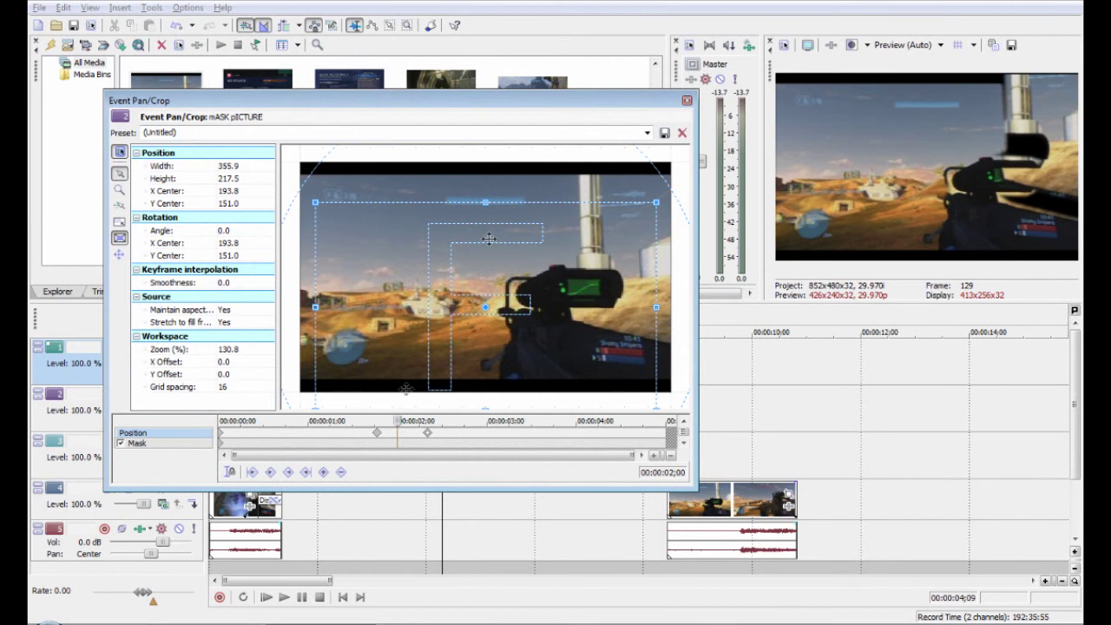
{"action": "left_click_drag", "start_coordinate": [396, 421], "coordinate": [432, 443]}
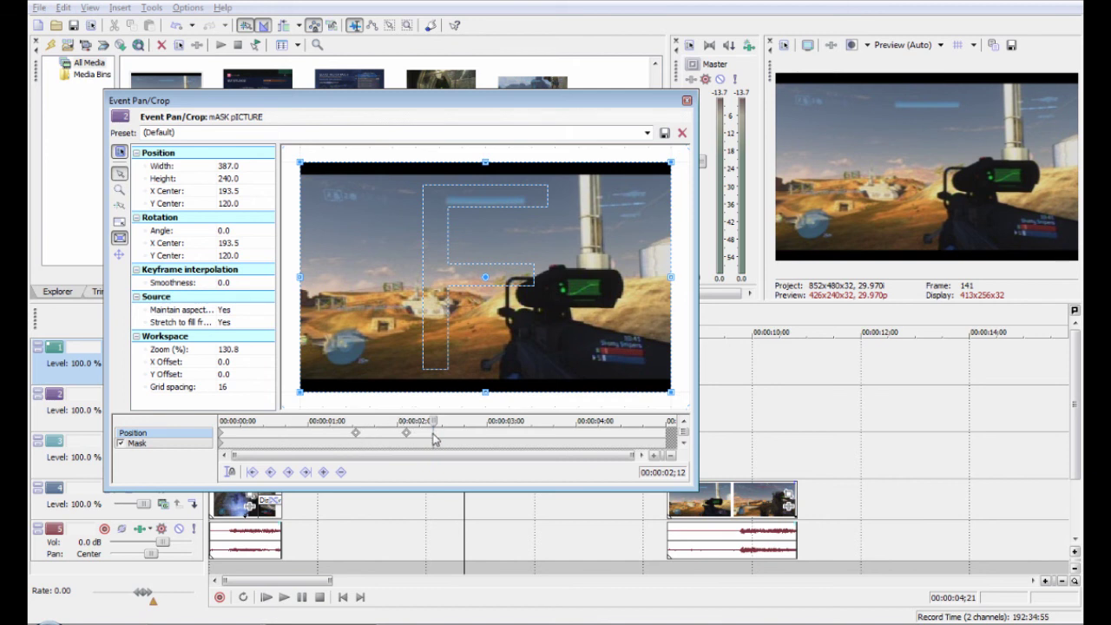
- Move the zoom keyframes near the event start so the zoom finishes within the first second
{"action": "left_click_drag", "start_coordinate": [430, 422], "coordinate": [354, 444]}
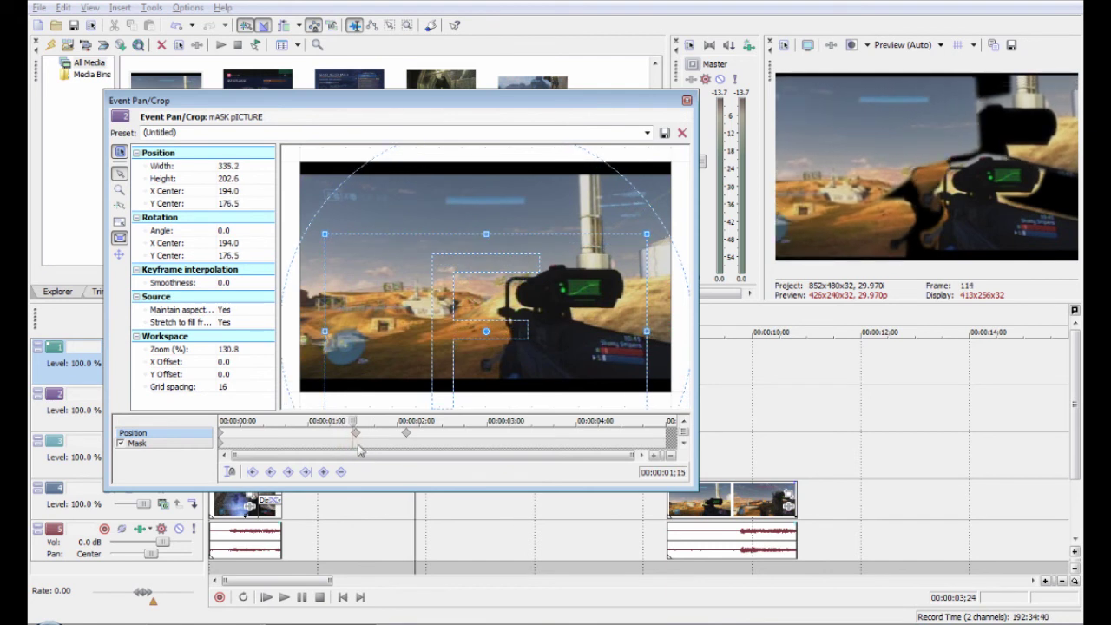
{"action": "left_click_drag", "start_coordinate": [352, 422], "coordinate": [290, 431]}
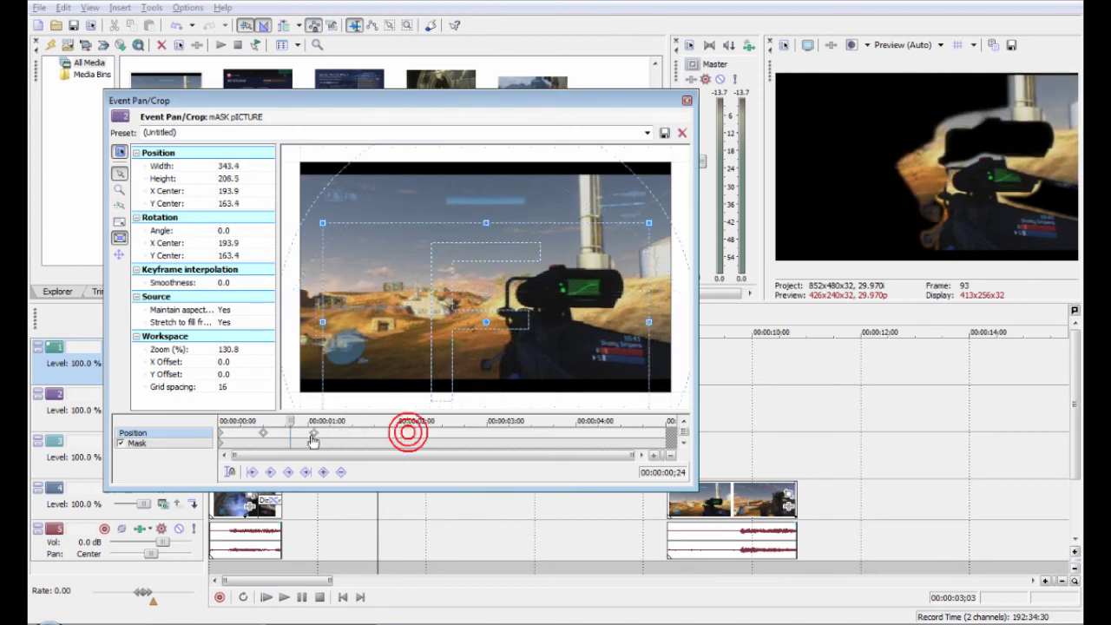
{"action": "left_click_drag", "start_coordinate": [406, 431], "coordinate": [295, 443]}
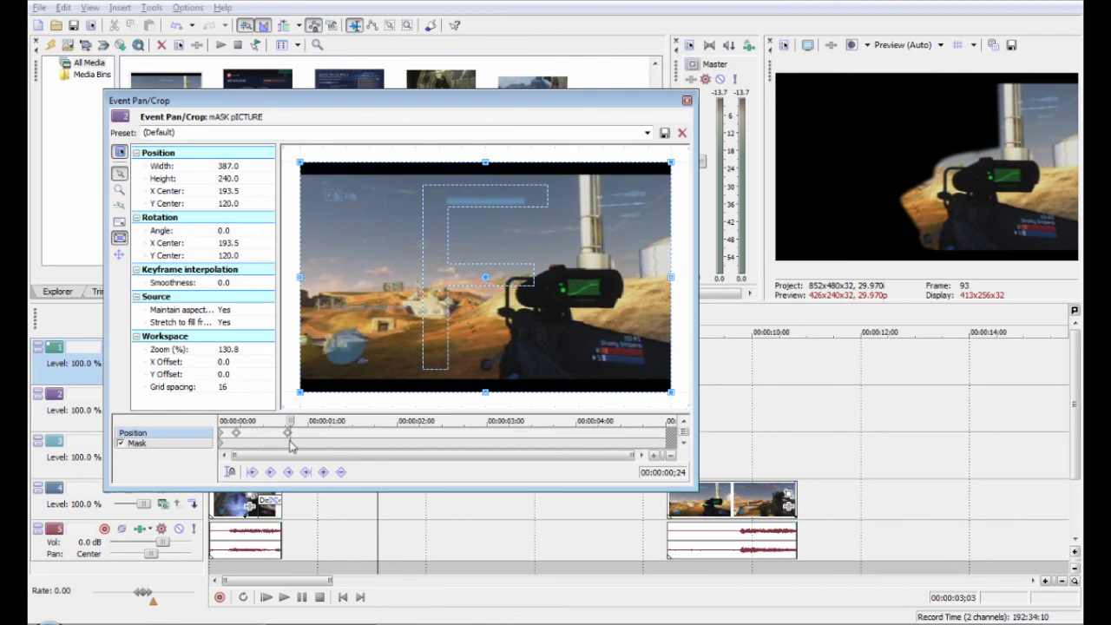
- Show the mask path and preview the zoom-in from the start of the event
{"action": "left_click", "coordinate": [292, 443]}
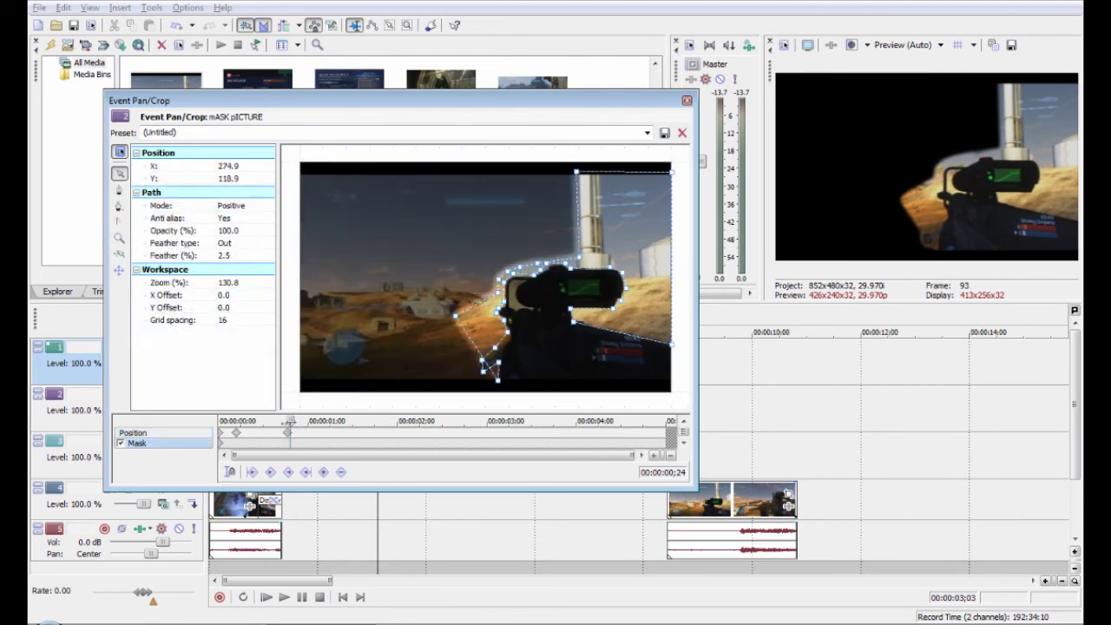
{"action": "left_click_drag", "start_coordinate": [289, 423], "coordinate": [224, 427]}
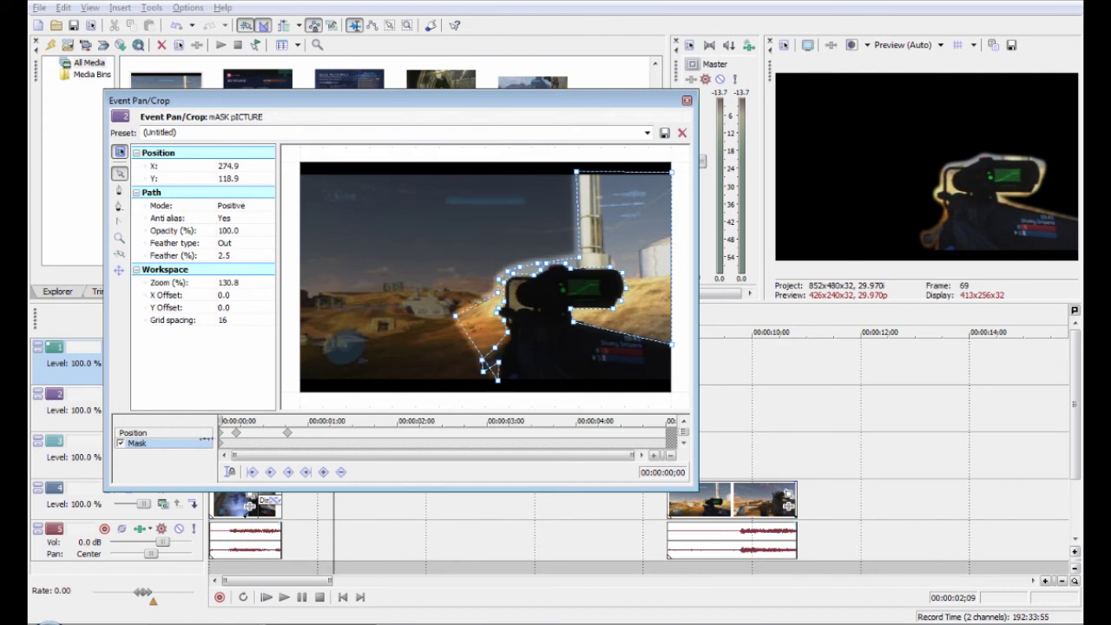
{"action": "key", "text": "space"}
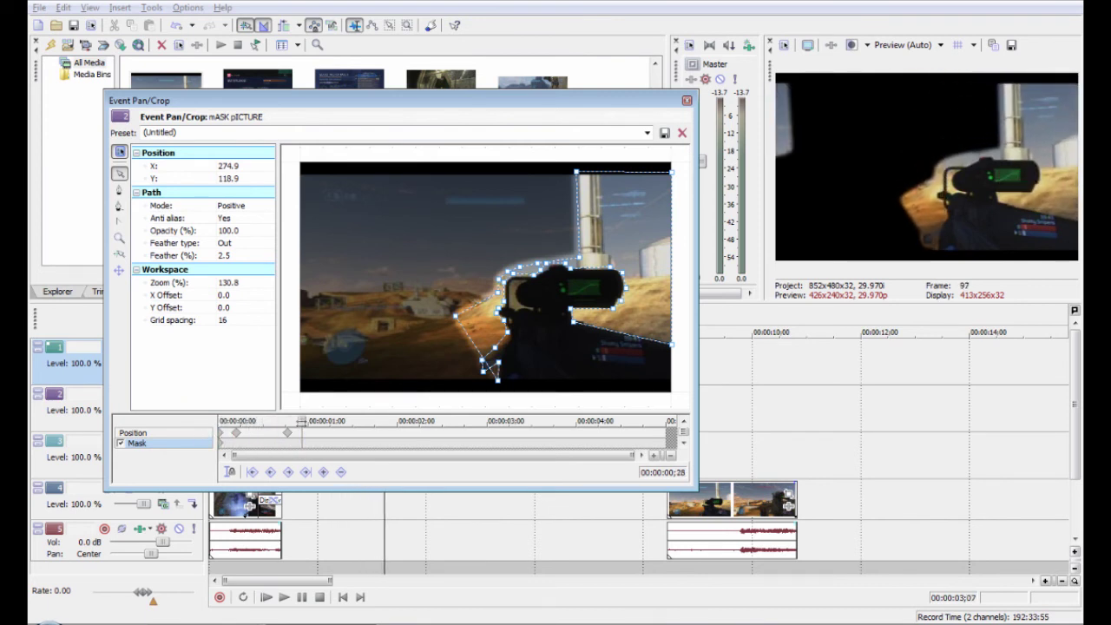
{"action": "left_click", "coordinate": [300, 421]}
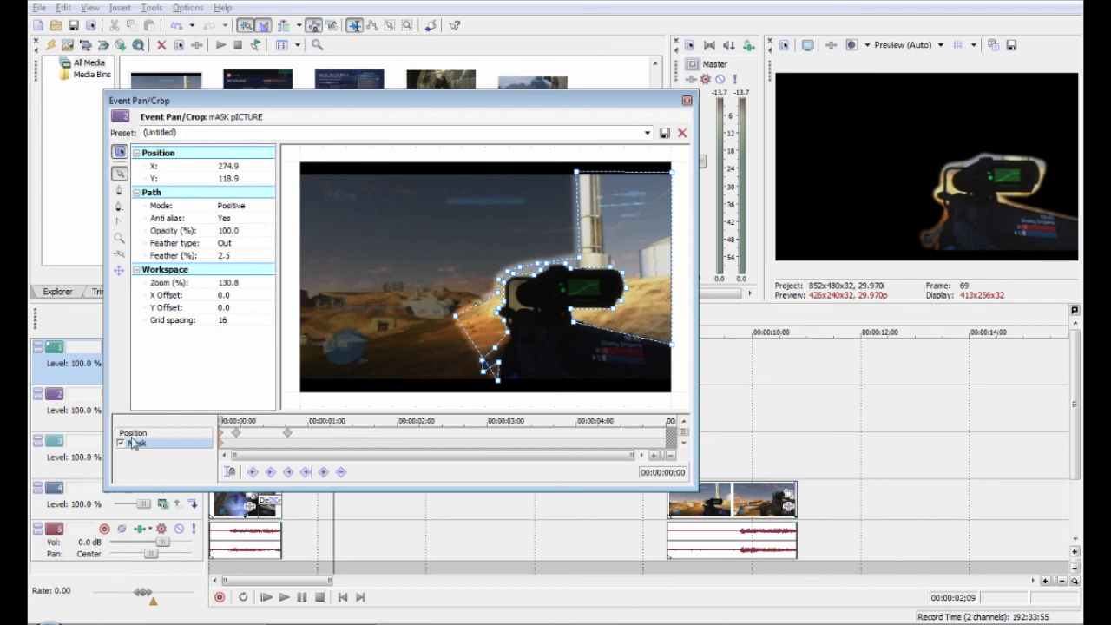
{"action": "left_click", "coordinate": [687, 99]}
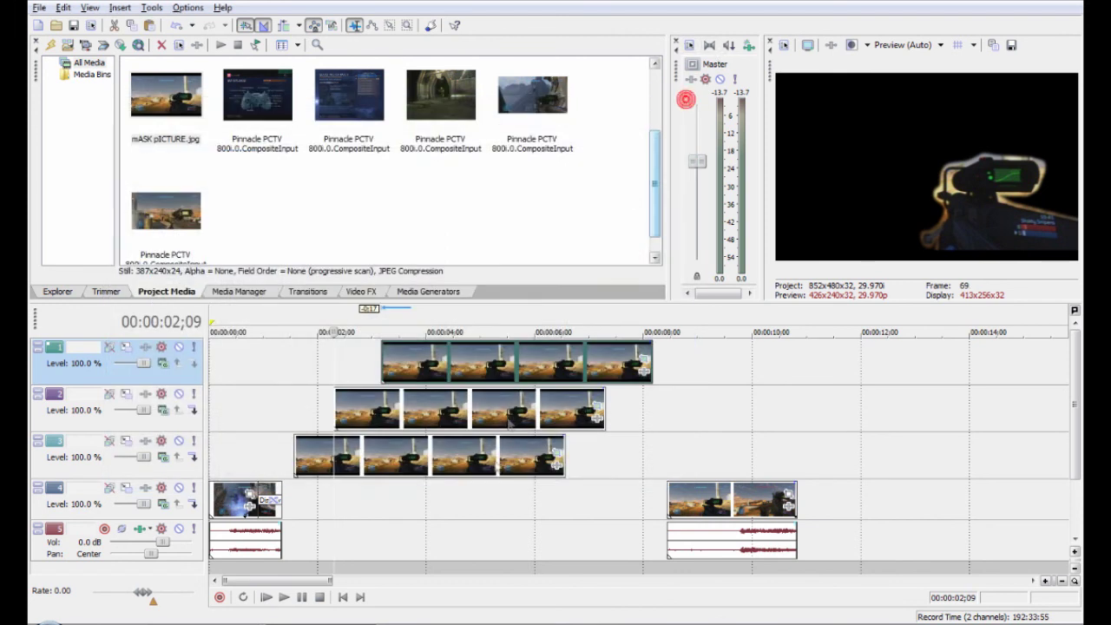
{"action": "left_click_drag", "start_coordinate": [335, 508], "coordinate": [427, 512]}
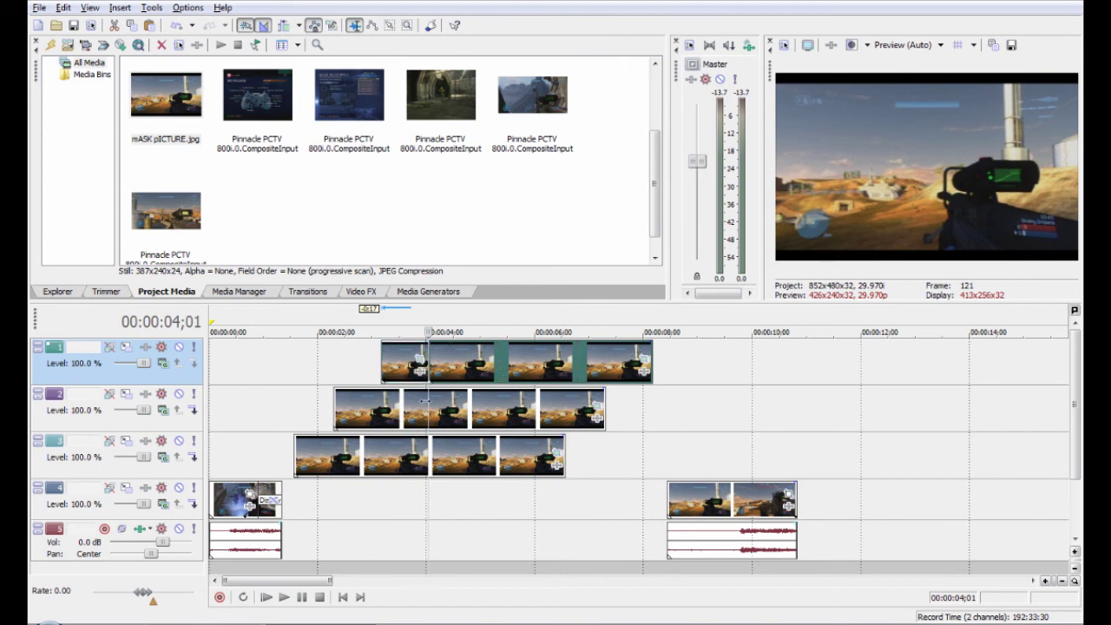
- Trim the track 3 and track 2 picture events to end at about 4 seconds
{"action": "left_click", "coordinate": [429, 400]}
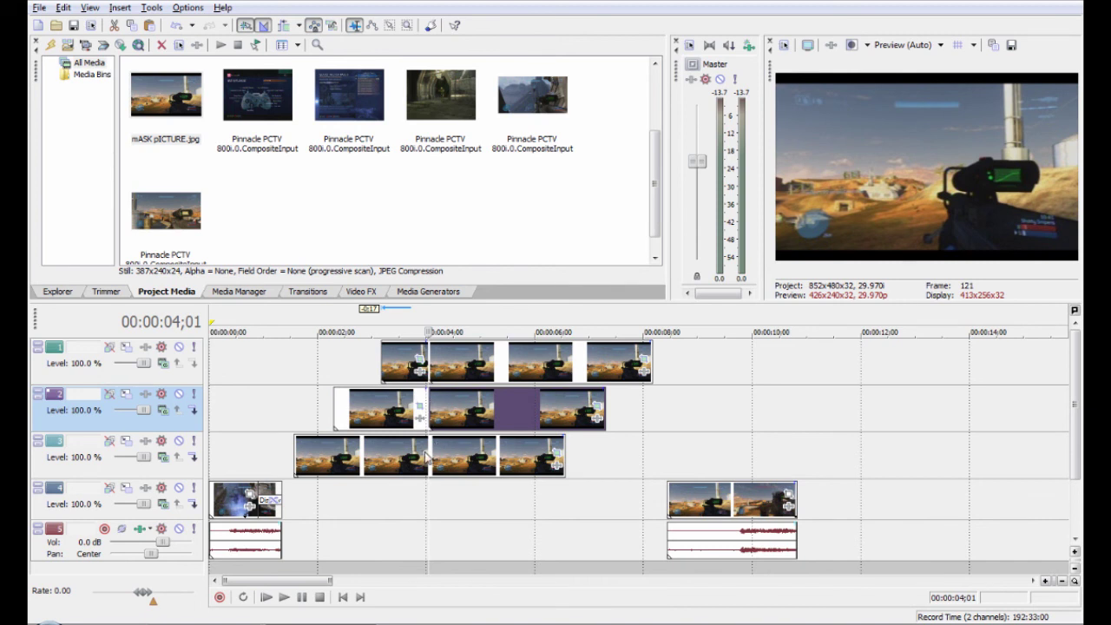
{"action": "left_click", "coordinate": [425, 451]}
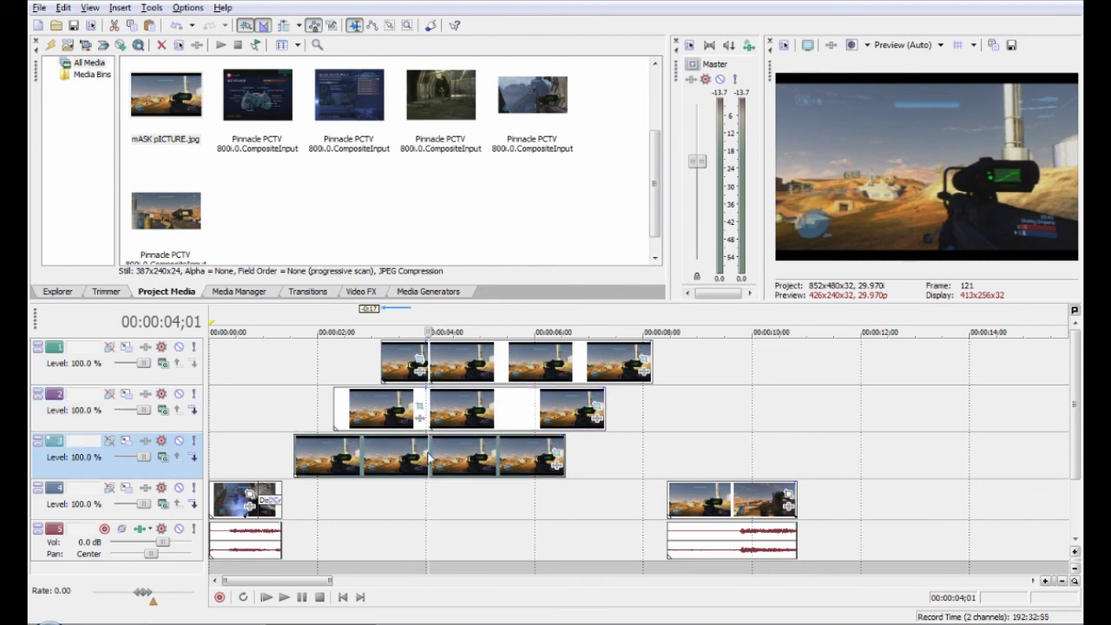
{"action": "key", "text": "Delete"}
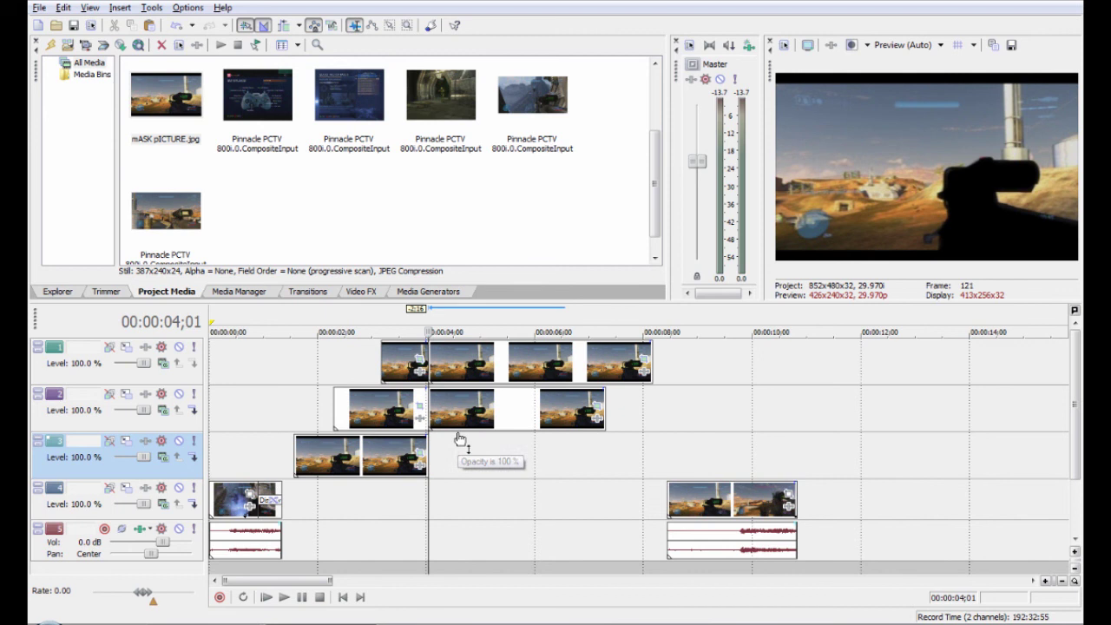
{"action": "left_click", "coordinate": [447, 399]}
{"action": "key", "text": "Delete"}
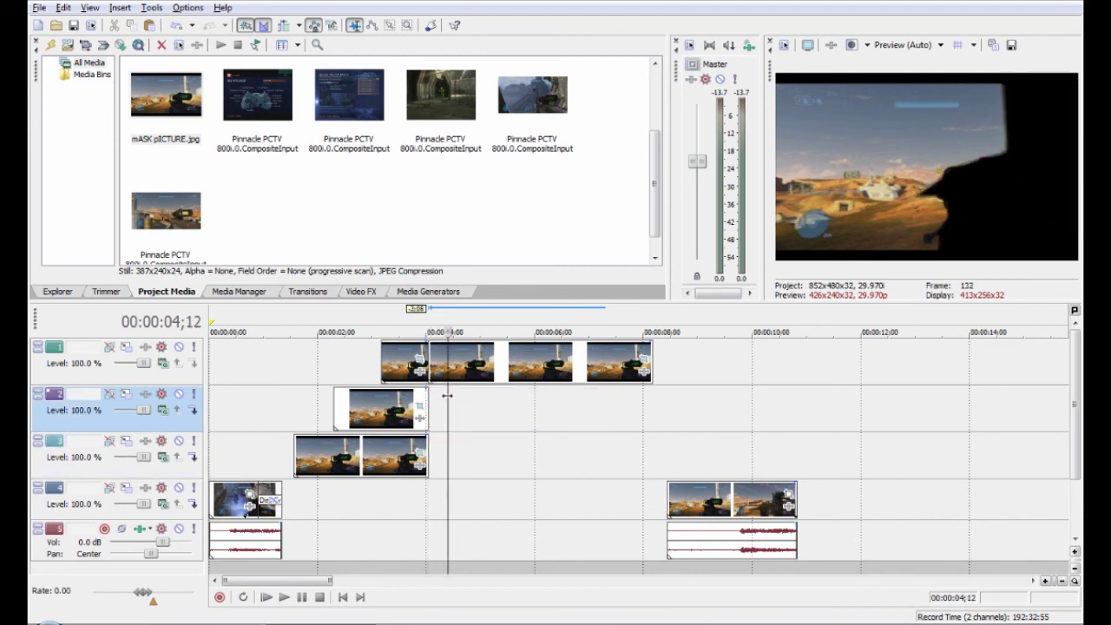
- Trim track 1's picture at about 4 seconds and slide the gameplay clip to start there
{"action": "left_click", "coordinate": [458, 363]}
{"action": "key", "text": "Delete"}
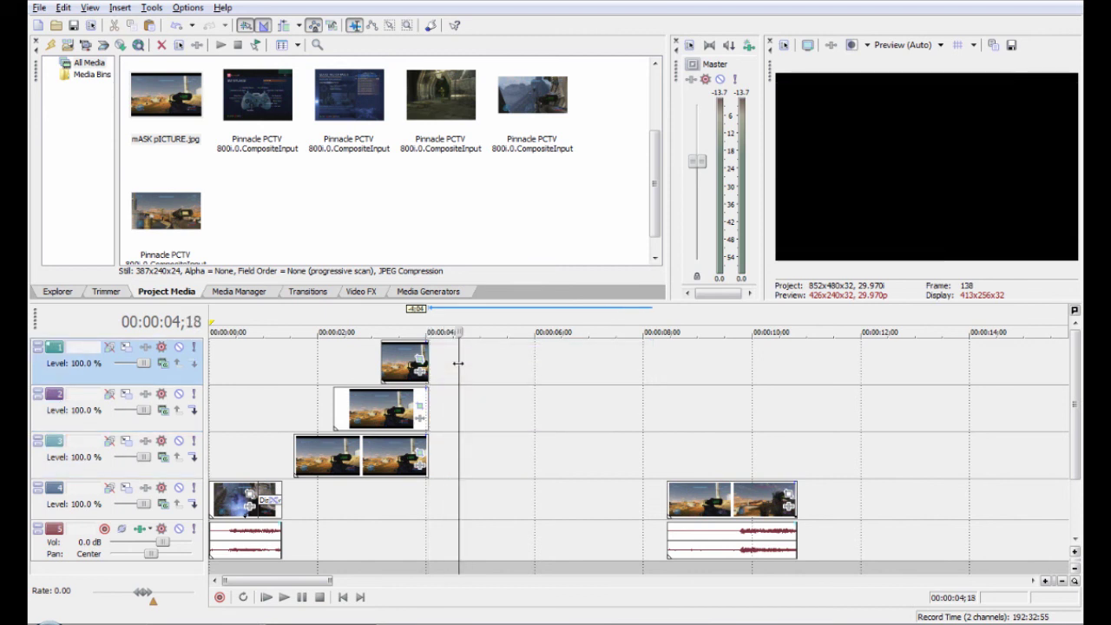
{"action": "left_click_drag", "start_coordinate": [458, 362], "coordinate": [424, 362]}
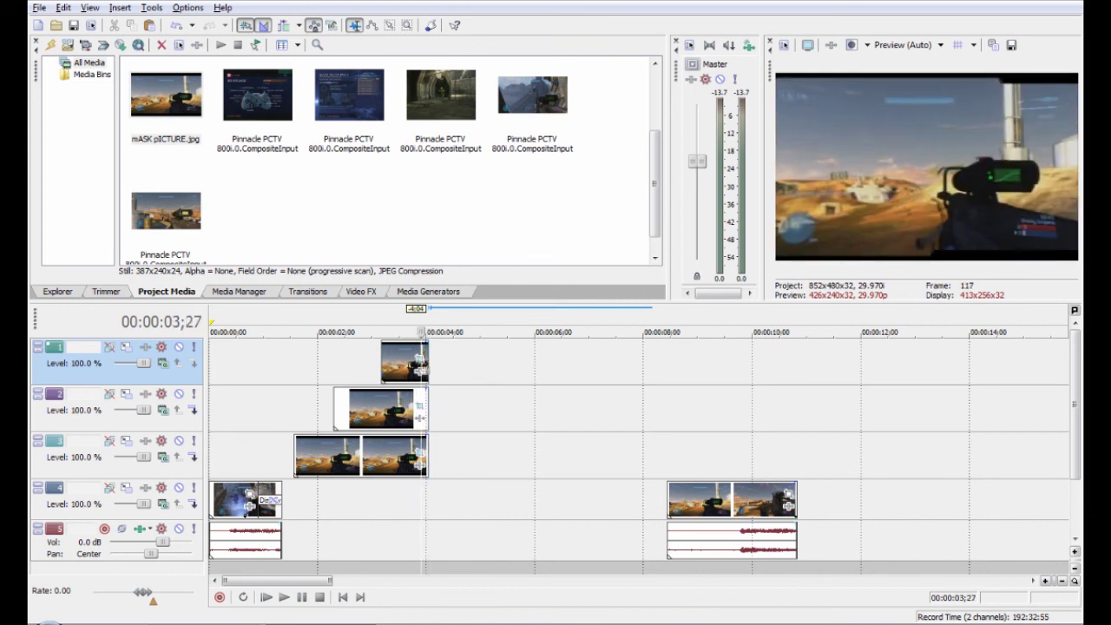
{"action": "left_click_drag", "start_coordinate": [692, 500], "coordinate": [454, 511]}
{"action": "key", "text": "space"}
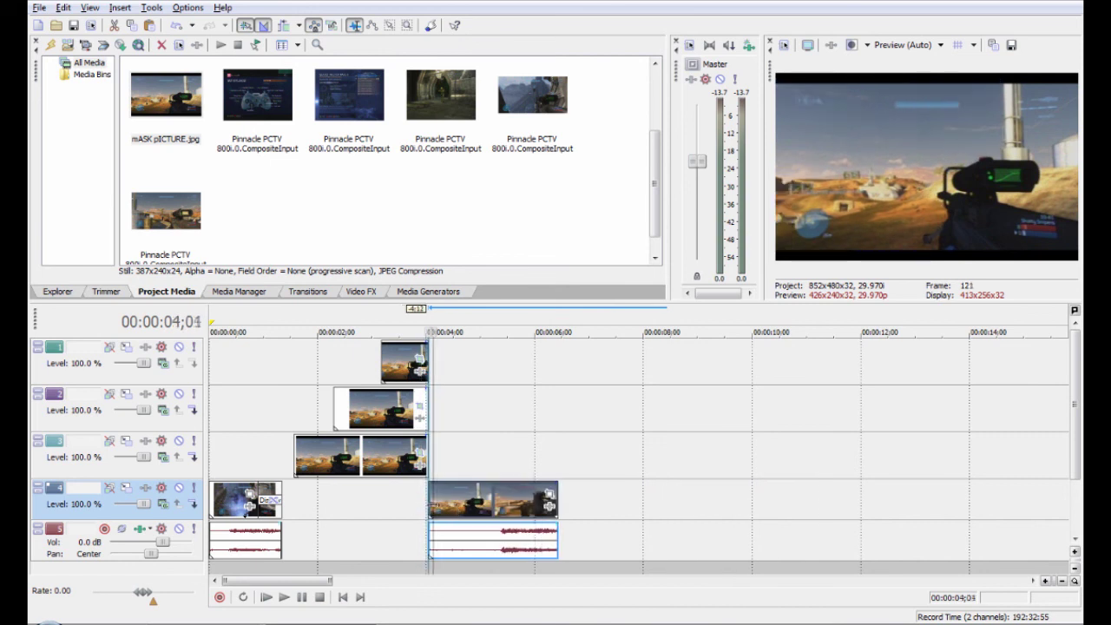
{"action": "key", "text": "j"}
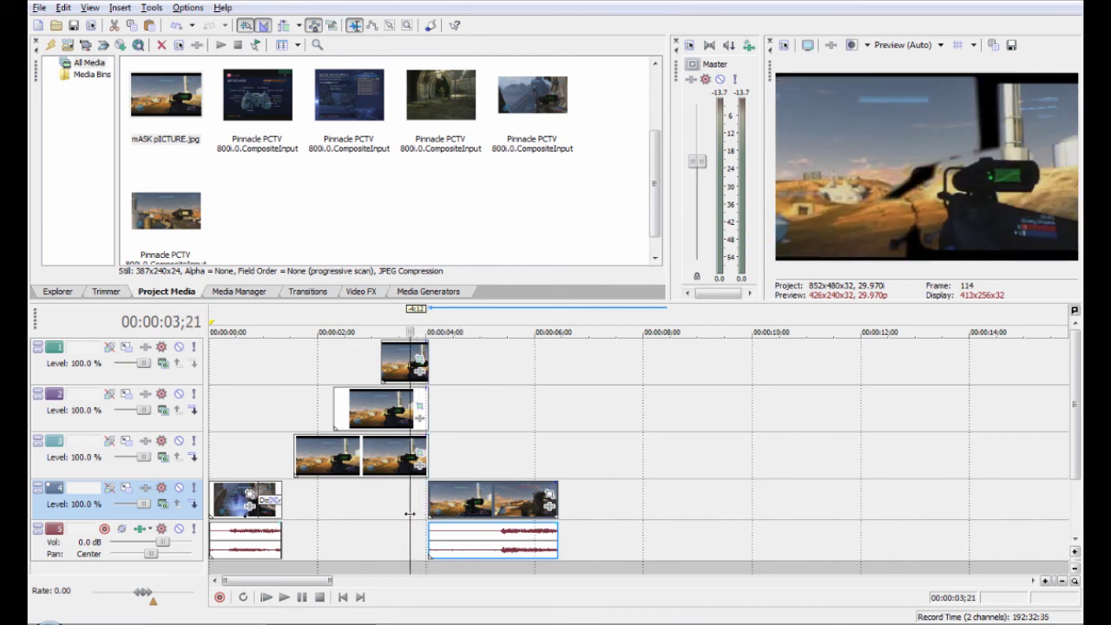
{"action": "key", "text": "l"}
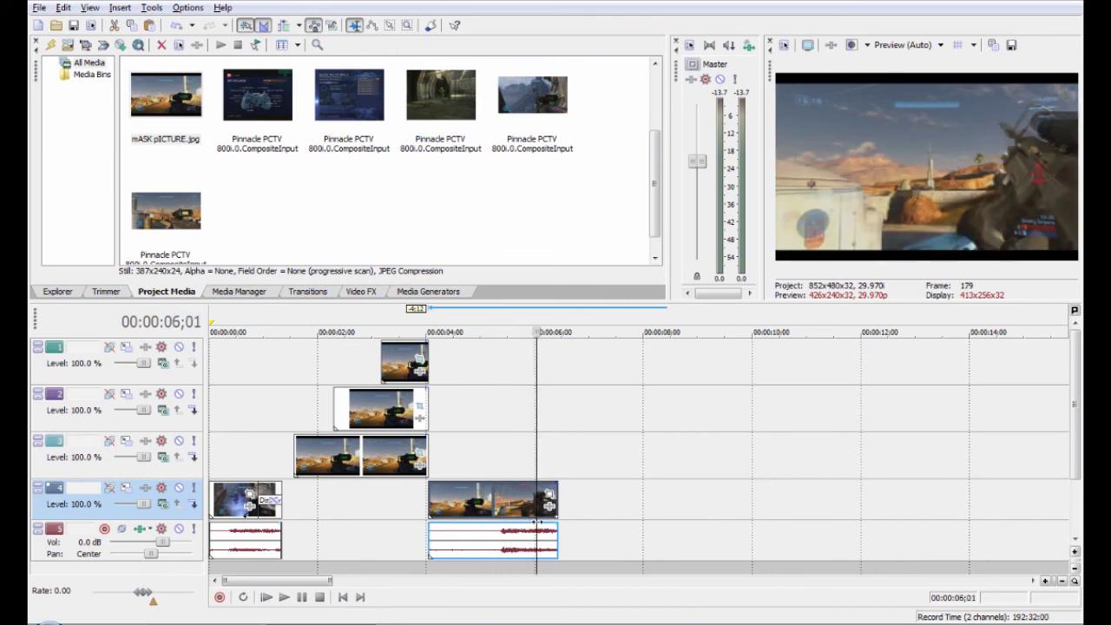
{"action": "left_click_drag", "start_coordinate": [558, 518], "coordinate": [352, 530]}
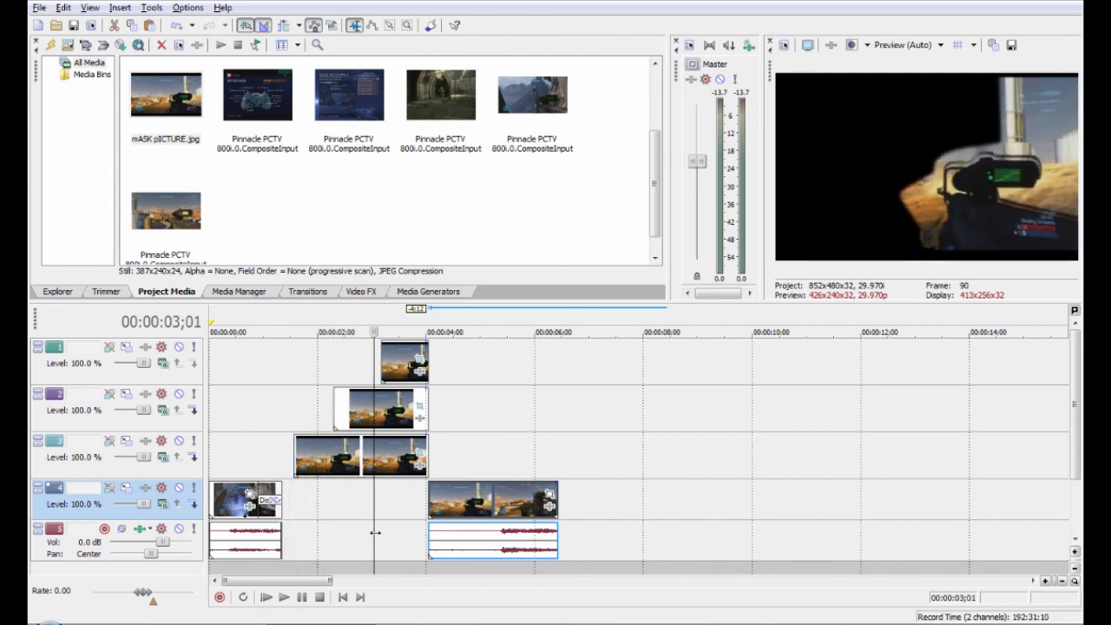
{"action": "left_click_drag", "start_coordinate": [375, 532], "coordinate": [350, 510]}
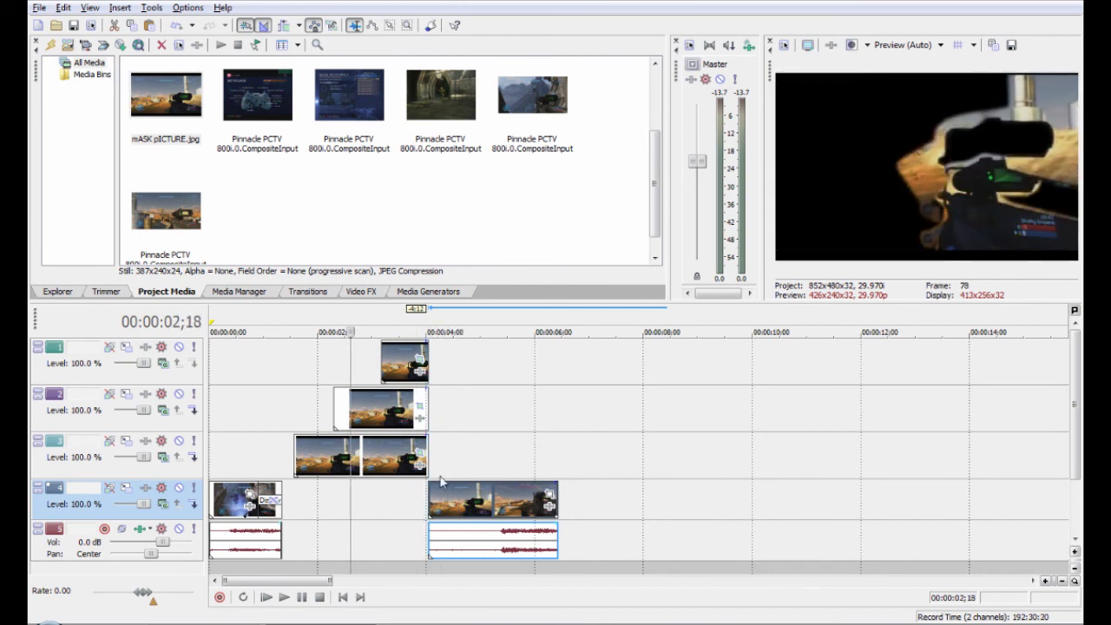